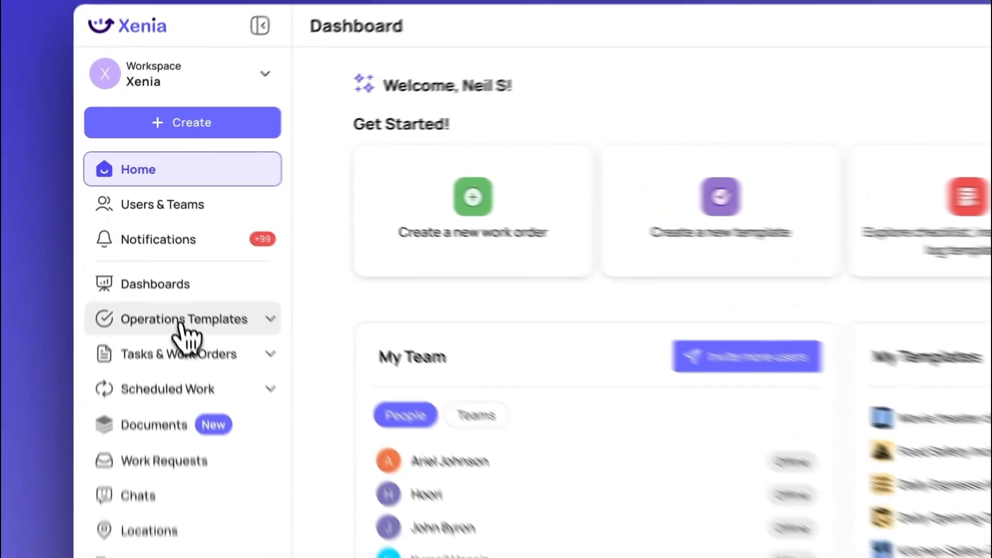
# Start a new operations template built from scratch
pyautogui.click(163, 253)
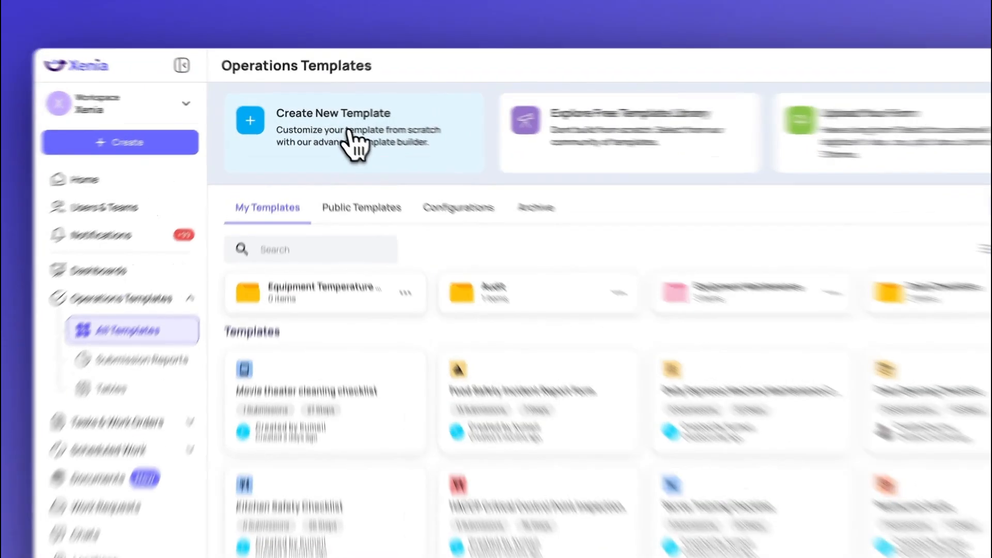
pyautogui.click(341, 135)
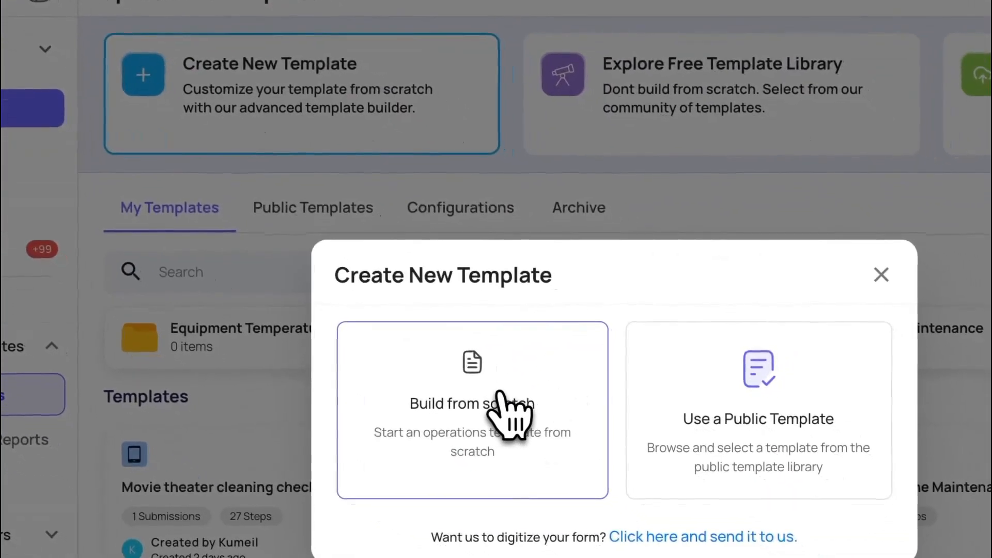
pyautogui.click(543, 421)
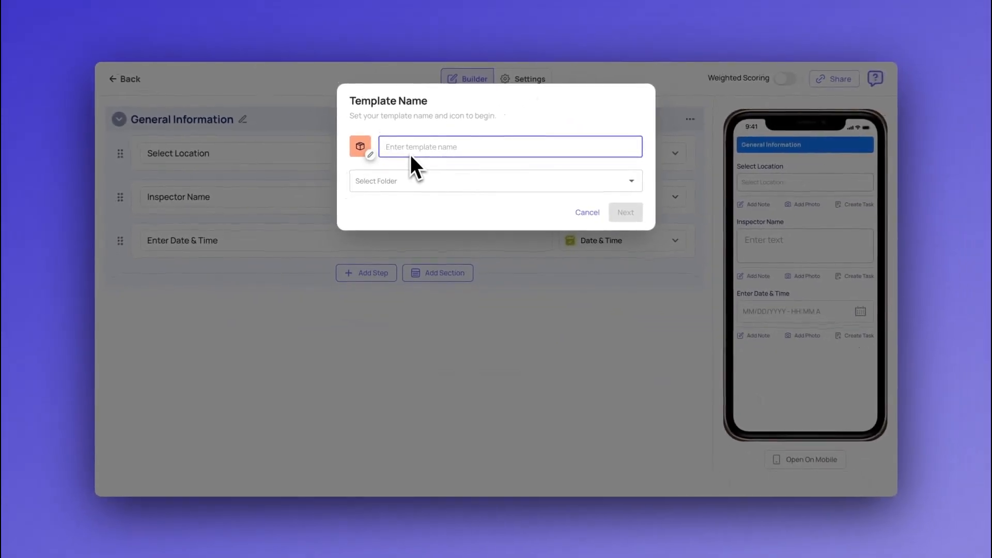
# Name the template "Facility Inspection Checklist", assign it to the Audit folder and continue to the builder
pyautogui.write('Facility')
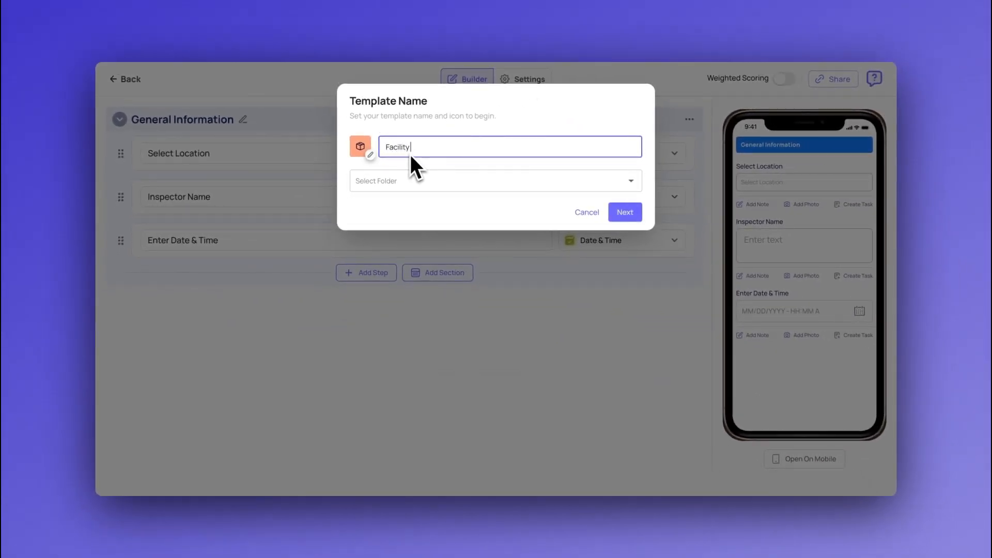
pyautogui.write(' Inspection Checklist')
pyautogui.click(425, 184)
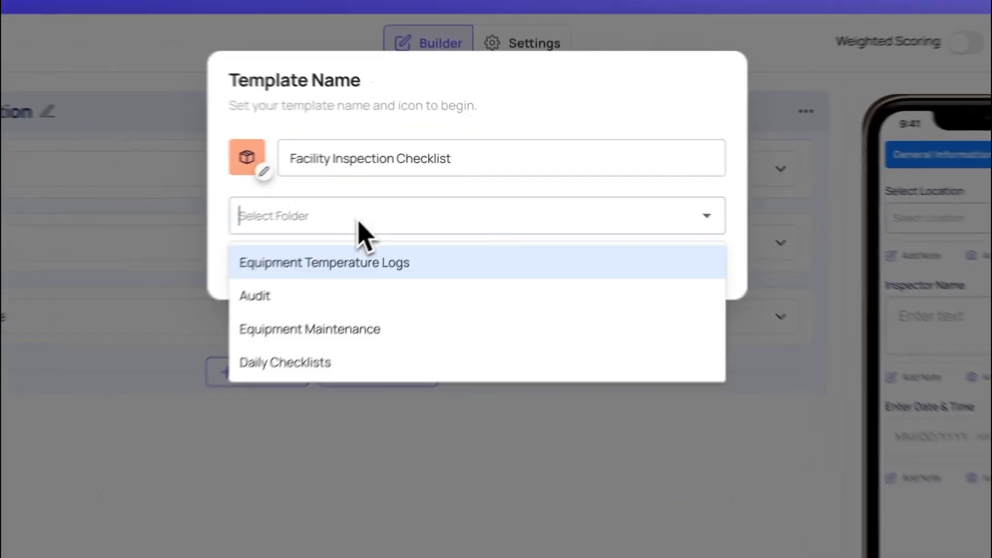
pyautogui.click(303, 331)
pyautogui.click(719, 292)
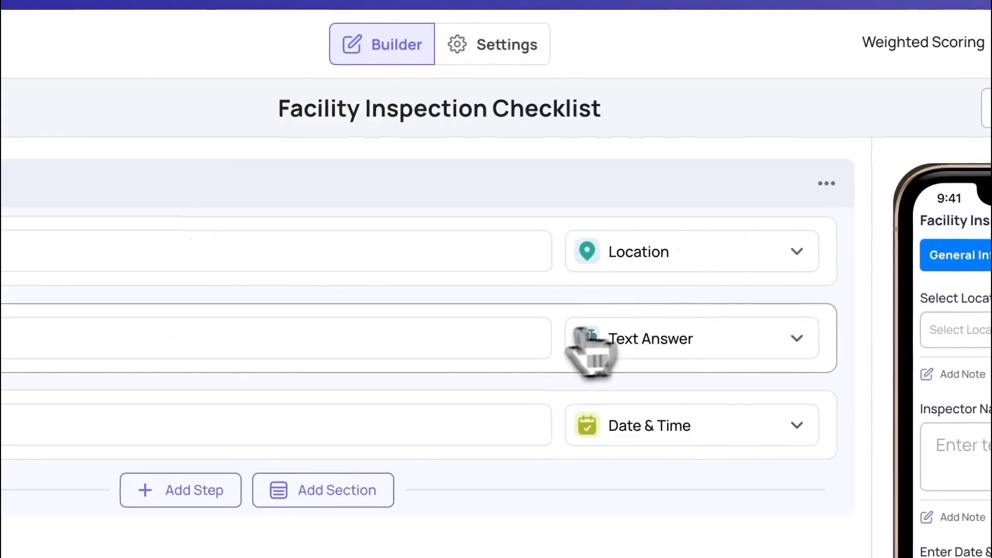
# Expand the Select Location step and check the explanation of its Submission Location option
pyautogui.click(333, 255)
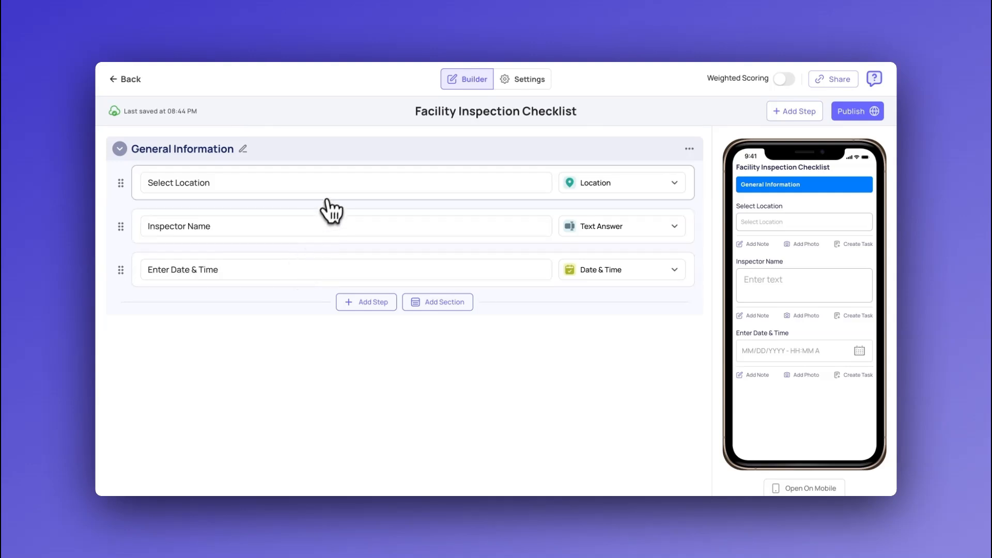
pyautogui.click(353, 182)
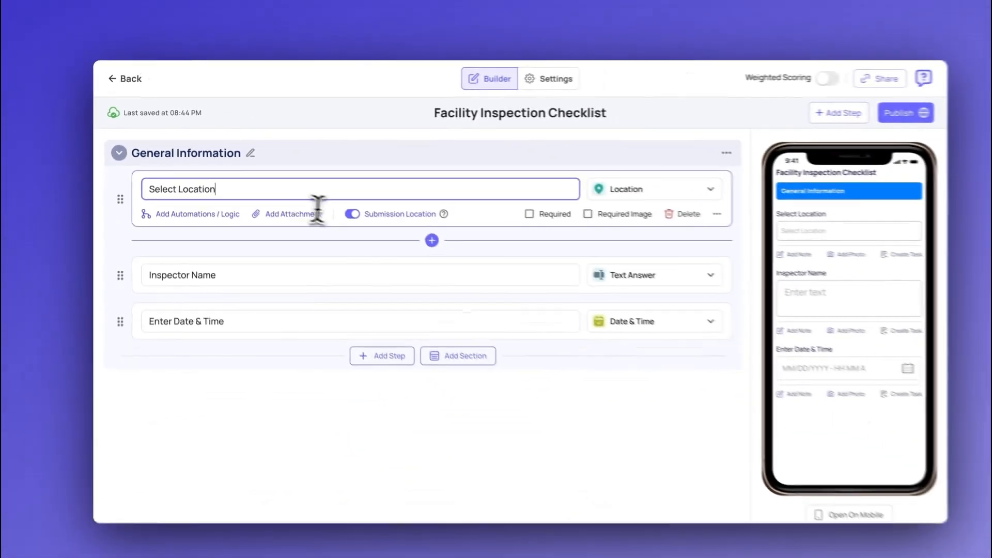
pyautogui.moveTo(441, 214)
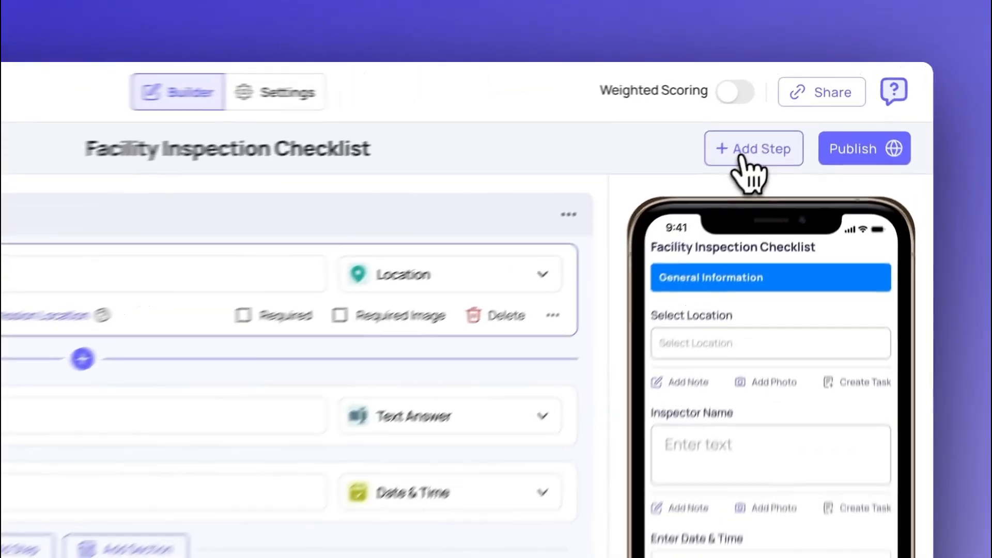
# Add a Multiple Choice step asking "Are all safety and cleanliness standards met throughout the facility?" with the saved Yes/No options
pyautogui.click(795, 112)
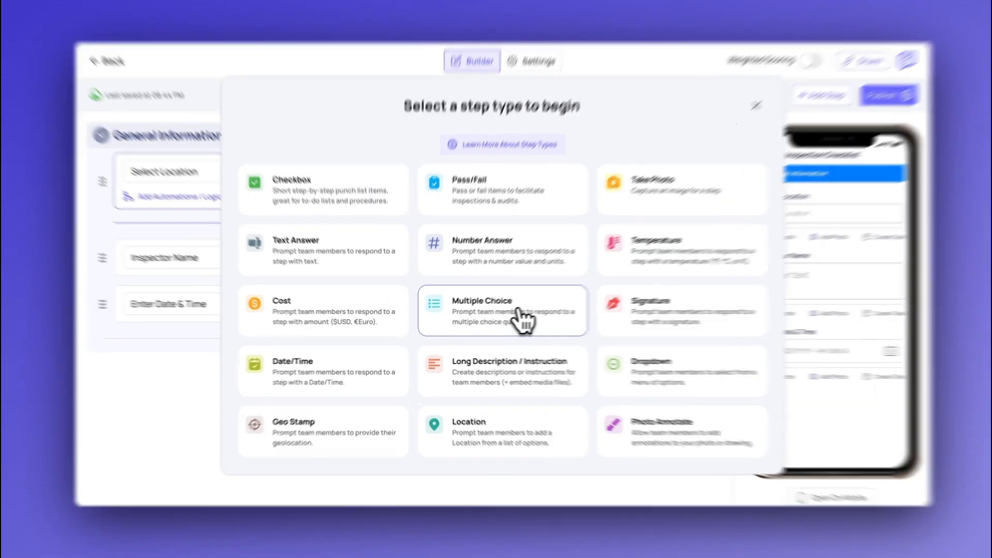
pyautogui.click(513, 321)
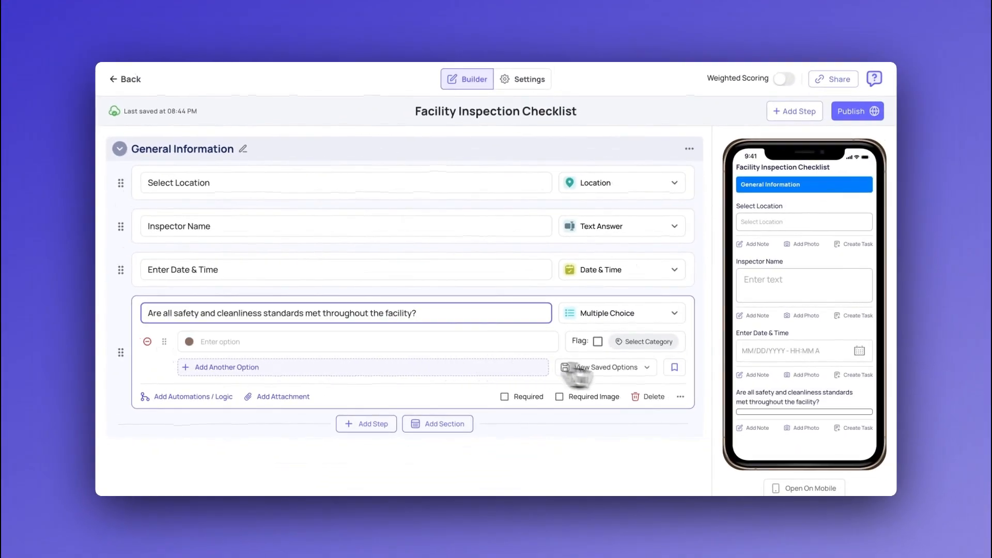
pyautogui.click(622, 367)
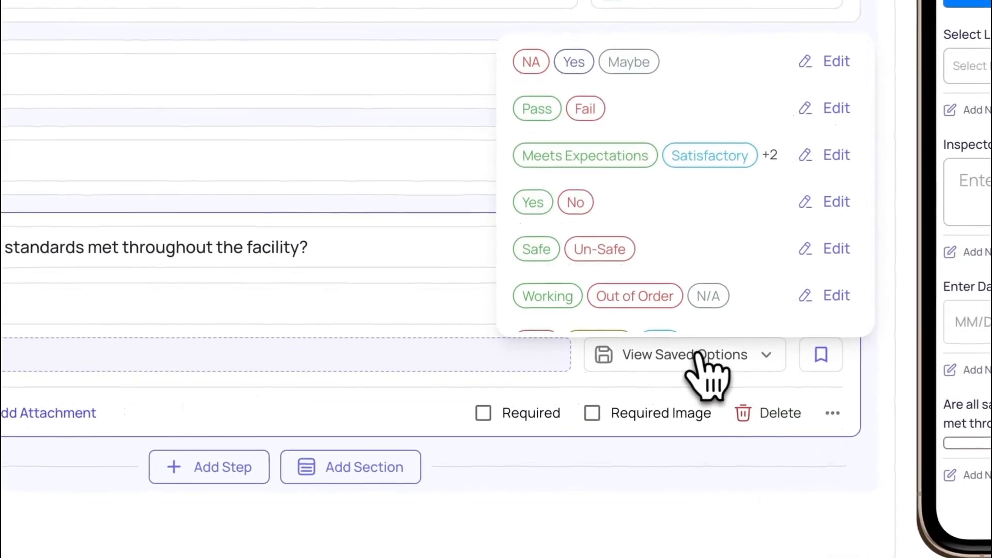
pyautogui.click(672, 212)
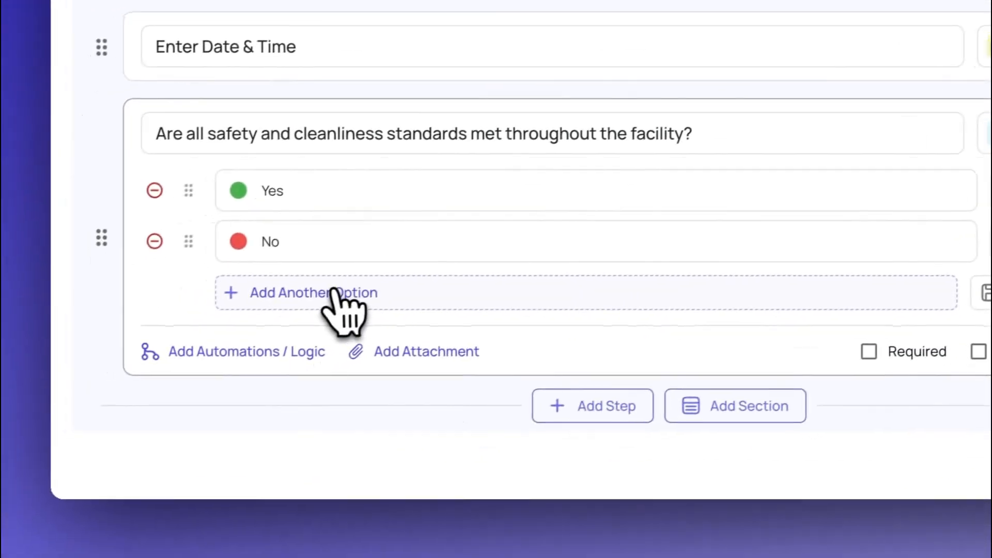
# Add a grey "N/A" option to the safety and cleanliness question and try the answers in the mobile preview
pyautogui.click(333, 293)
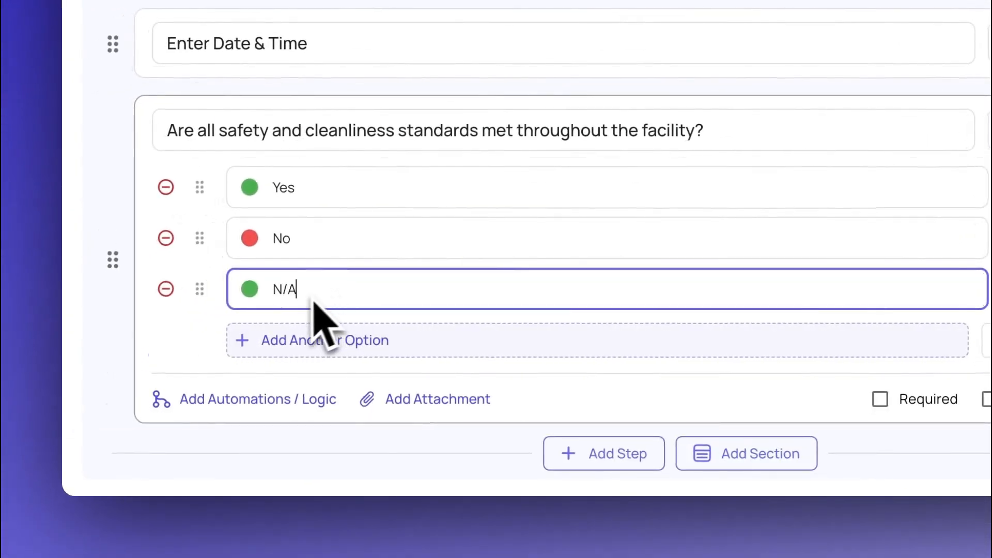
pyautogui.click(250, 289)
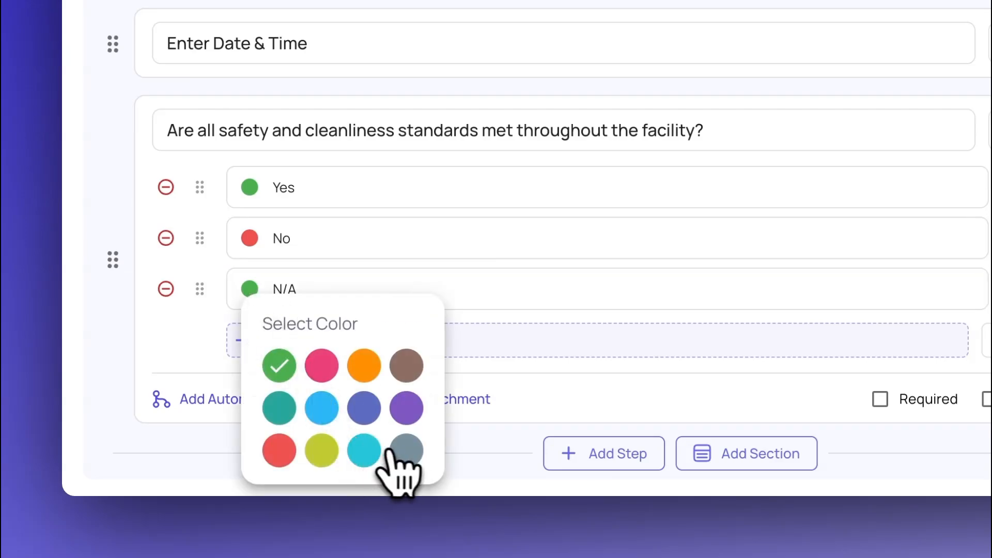
pyautogui.click(406, 450)
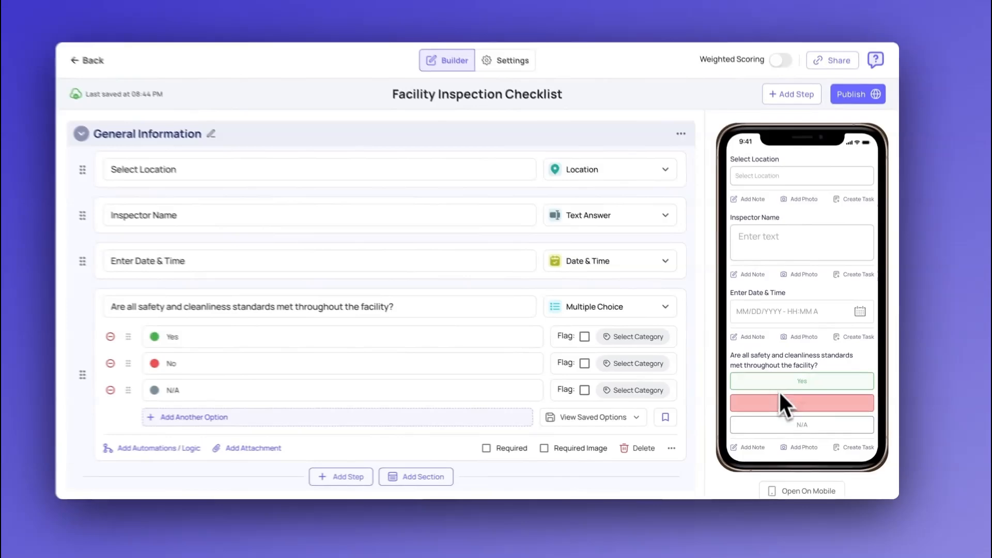
pyautogui.click(781, 383)
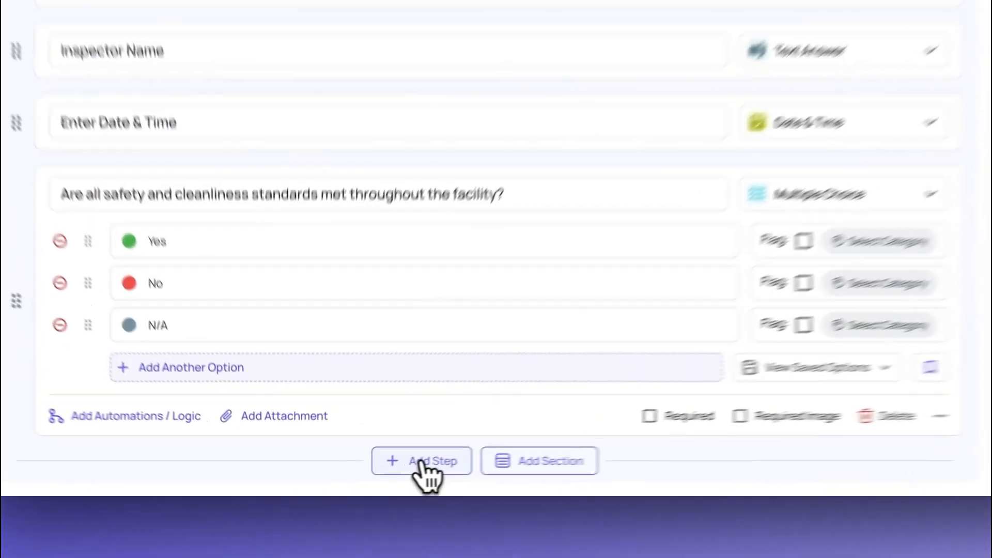
# Add a Temperature step described as "Enter the current temperature of the refrigeration unit"
pyautogui.click(368, 474)
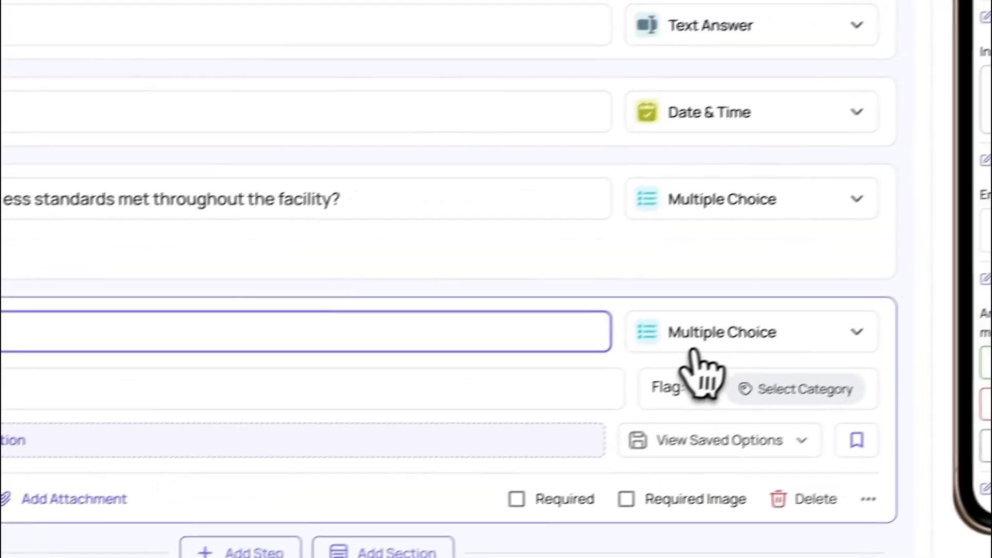
pyautogui.click(909, 242)
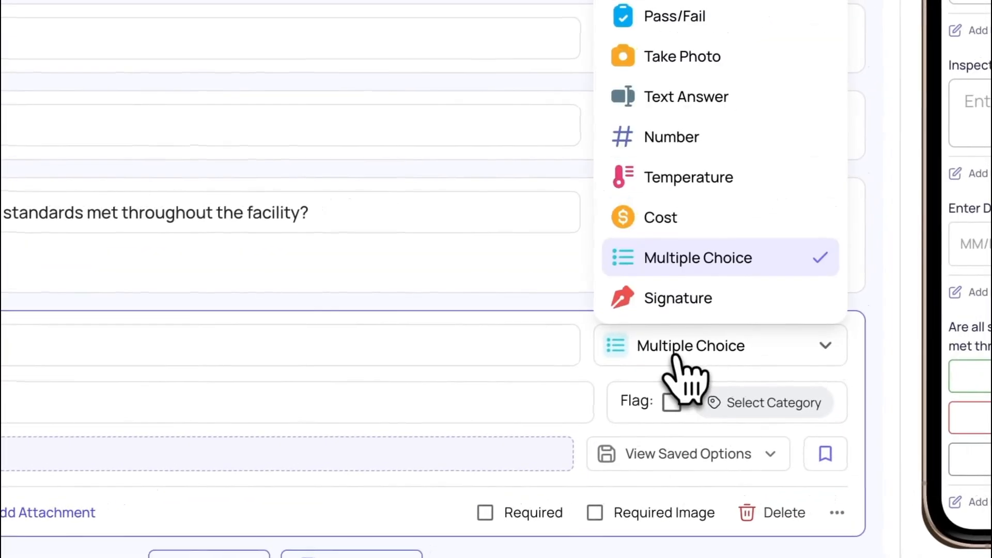
pyautogui.click(695, 191)
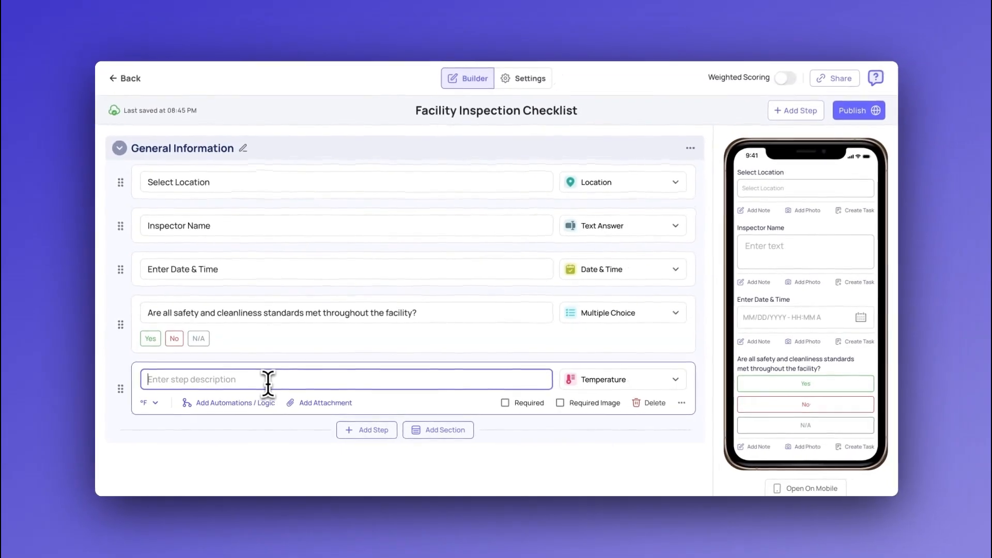
pyautogui.write('Enter the current temperature of the refrigeration unit')
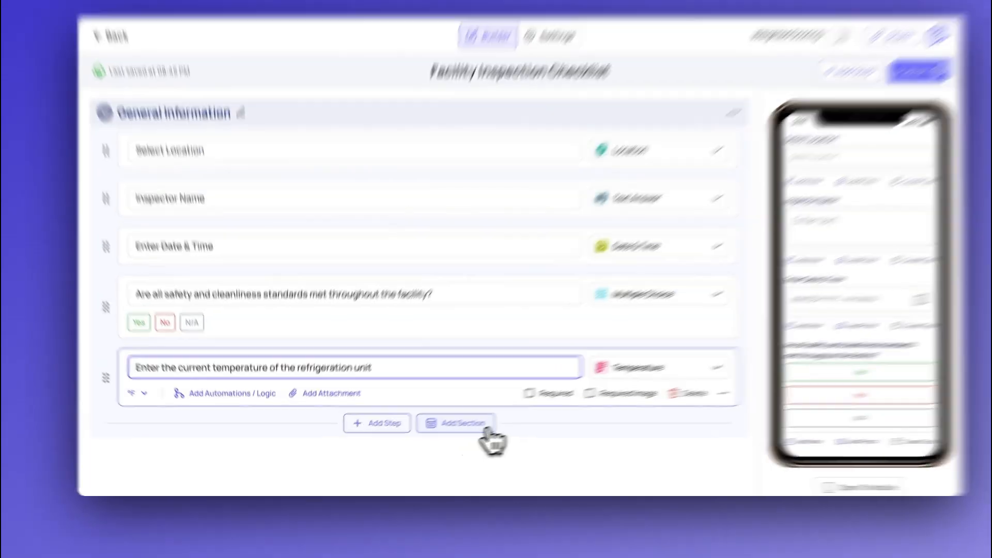
# Add a new section below General Information and name it "To Do List"
pyautogui.click(466, 437)
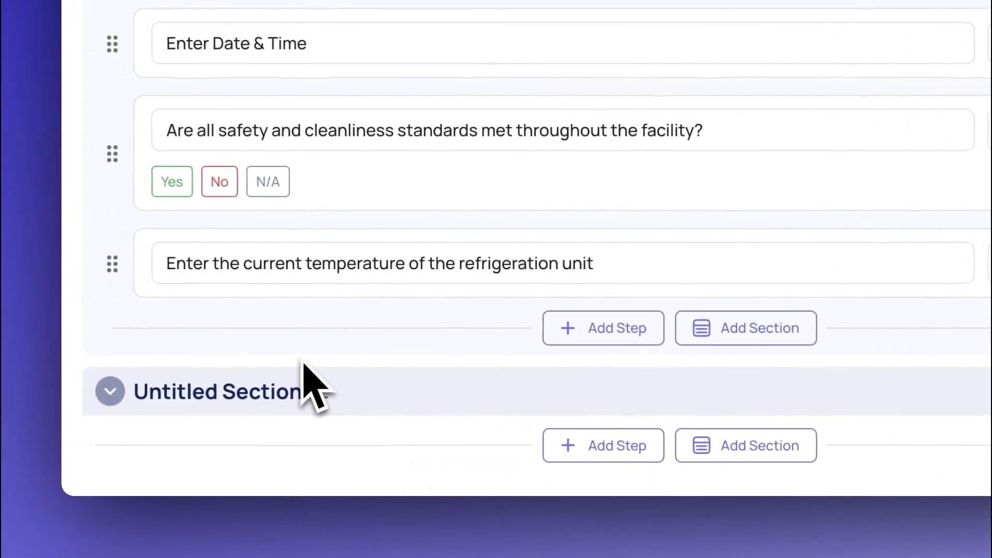
pyautogui.click(320, 393)
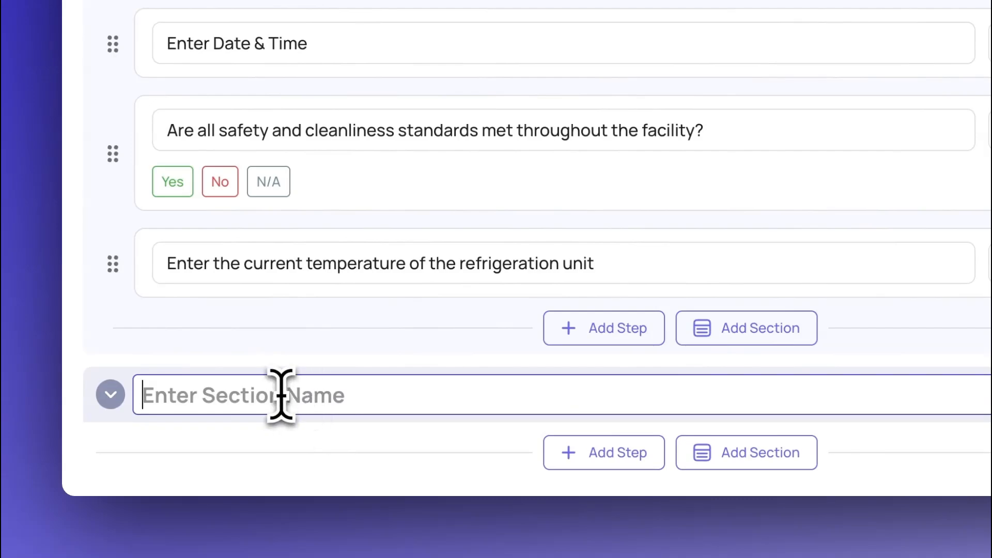
pyautogui.write('Tp')
pyautogui.press('BackSpace')
pyautogui.write('o Do')
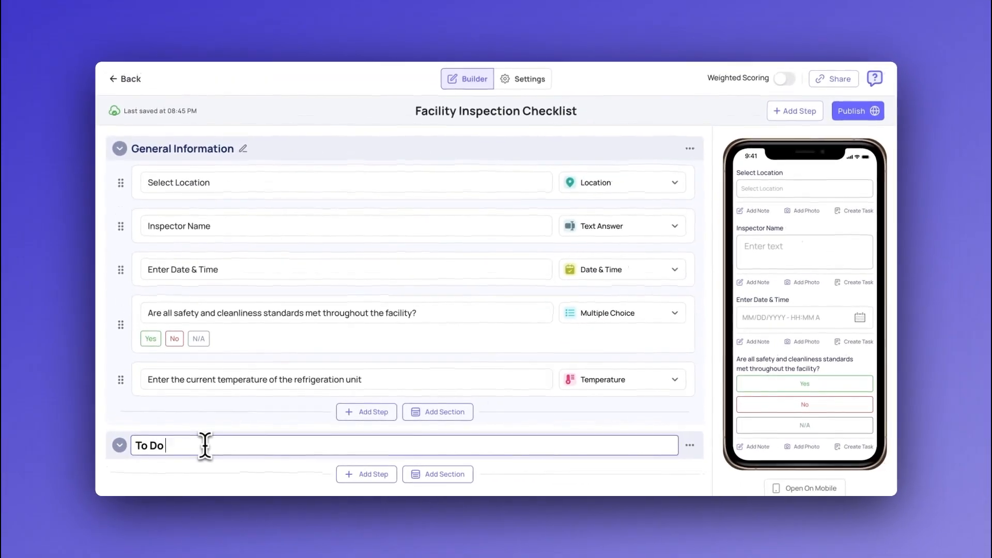
pyautogui.write(' List')
pyautogui.press('Return')
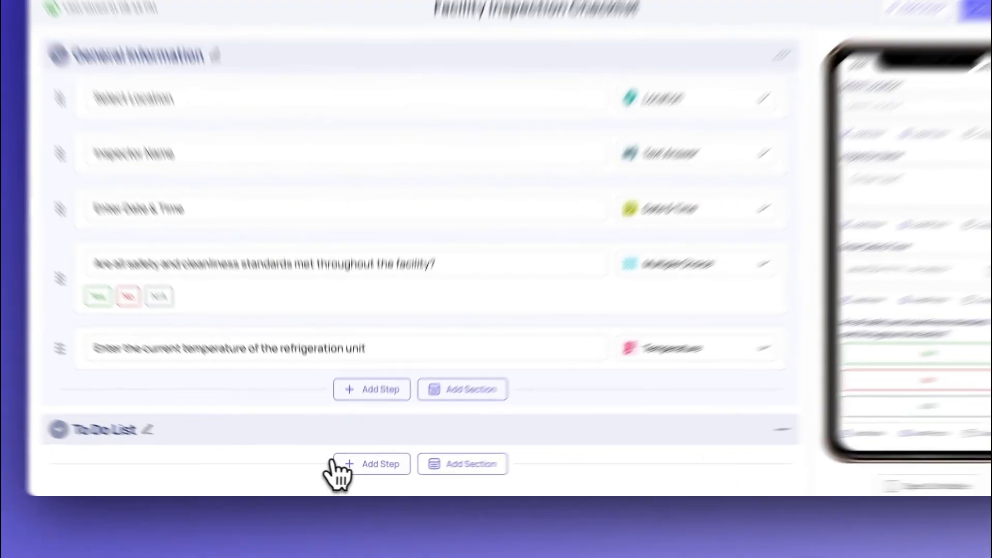
# Add a Number step asking "How many items were removed?" to the To Do List section
pyautogui.click(336, 463)
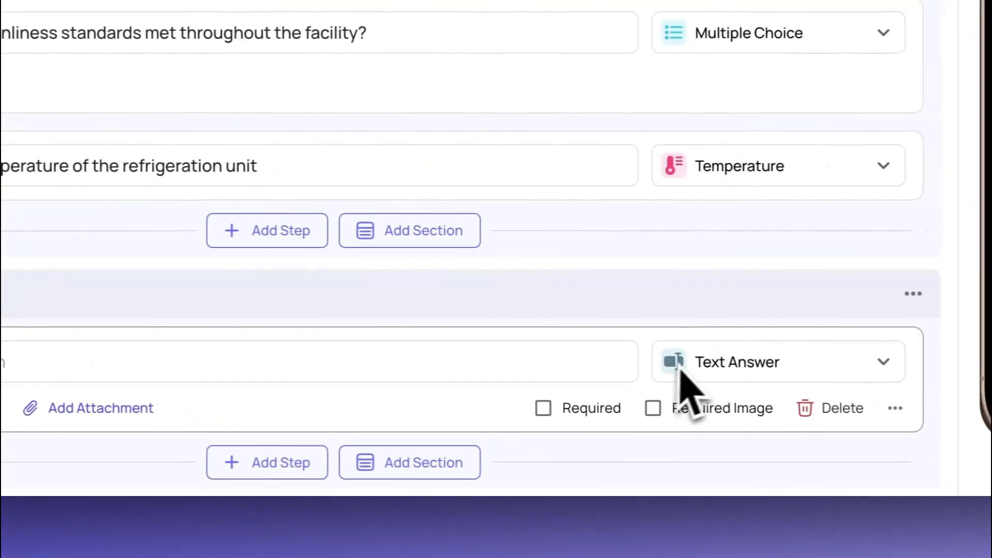
pyautogui.click(288, 349)
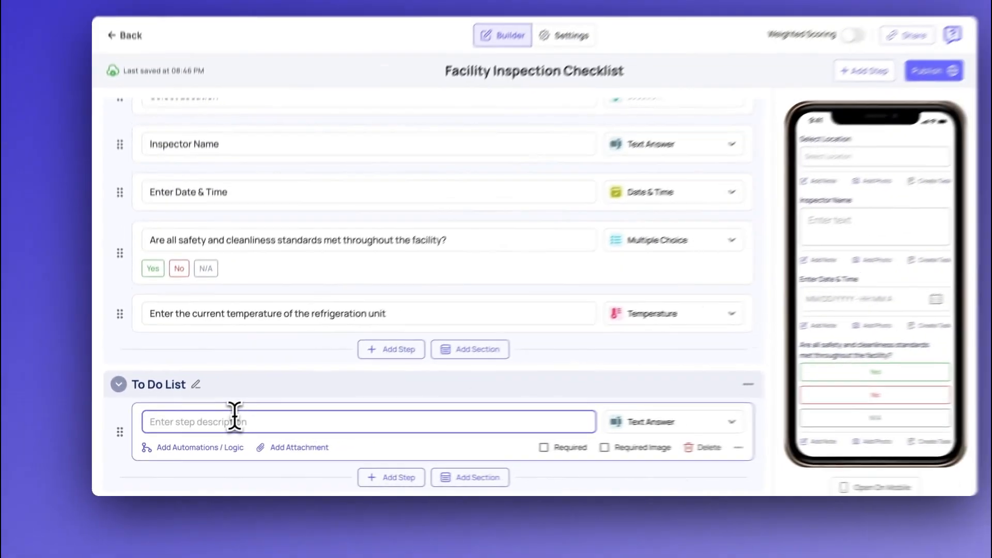
pyautogui.write('How many items were removed?')
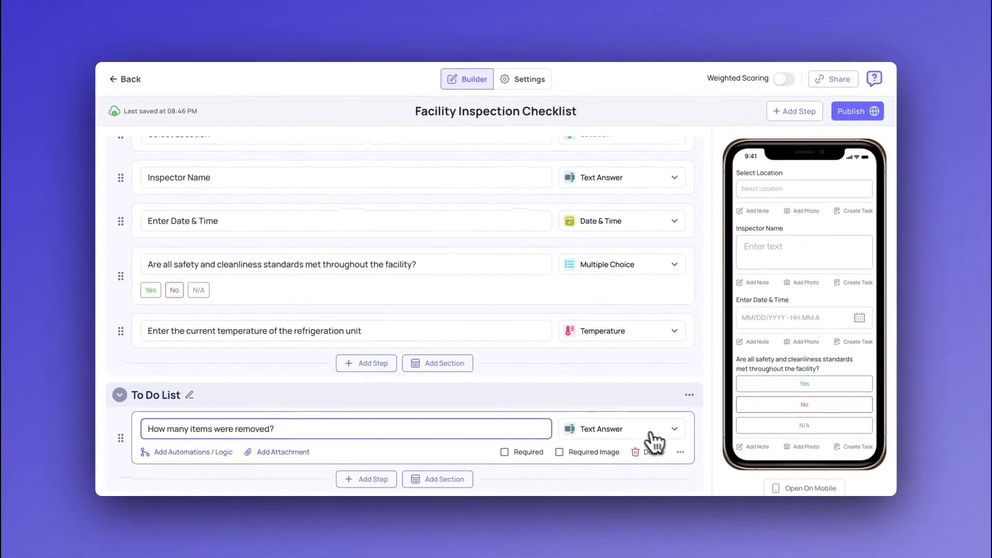
pyautogui.click(650, 432)
pyautogui.click(634, 353)
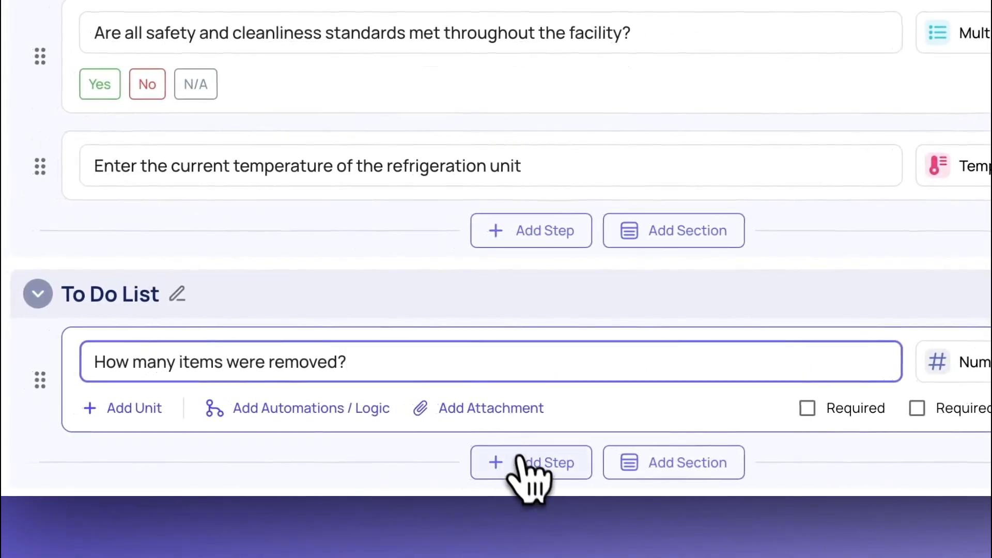
# Add a Signature step described as "Enter your signature" to the To Do List section
pyautogui.click(520, 461)
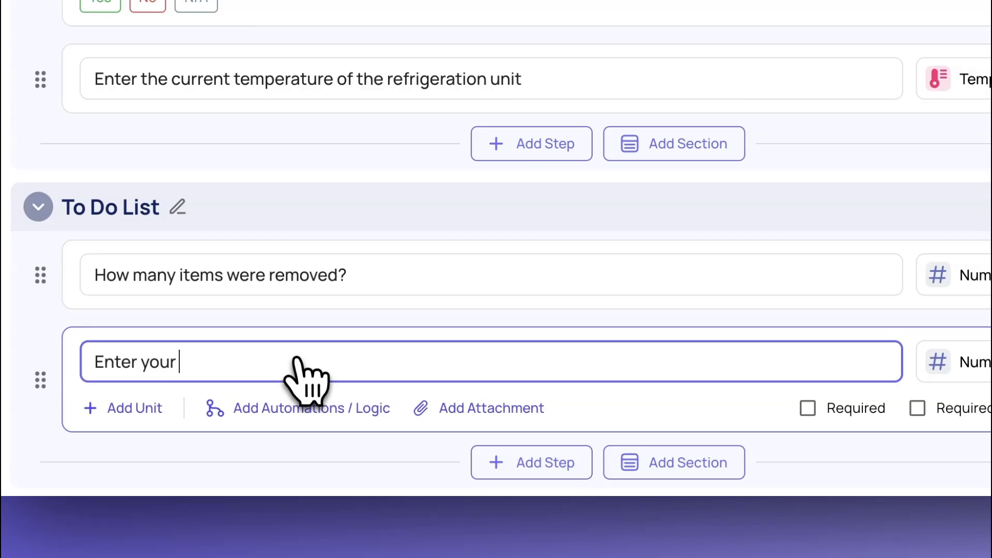
pyautogui.write('Enter your signature')
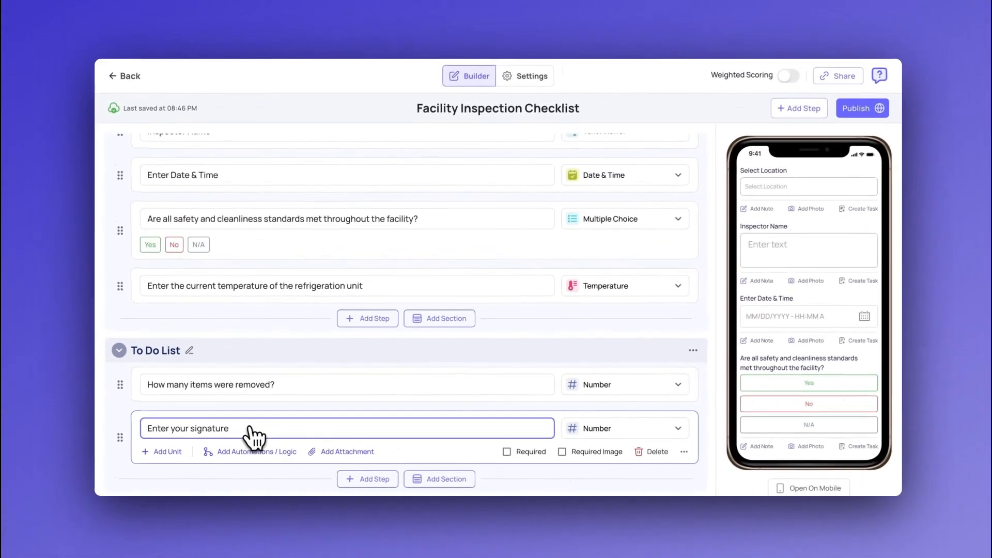
pyautogui.click(592, 433)
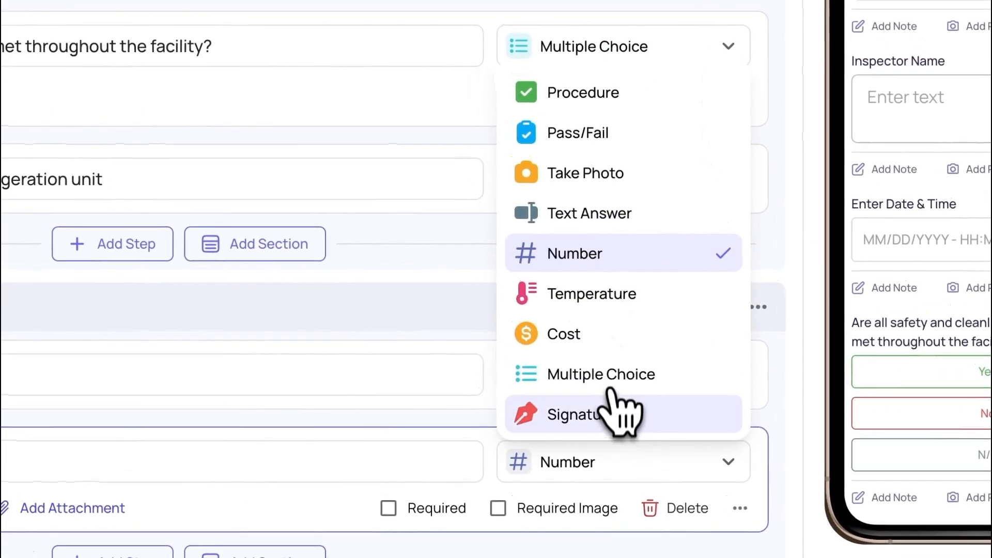
pyautogui.click(618, 413)
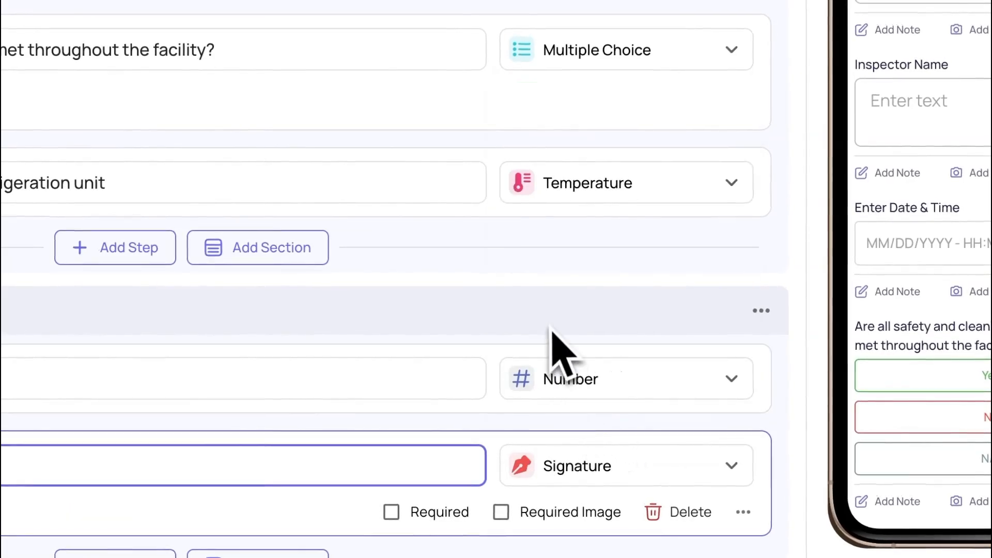
# Expand the safety and cleanliness multiple-choice question in General Information to view its options
pyautogui.scroll(2, 555, 341)
pyautogui.scroll(3, 557, 334)
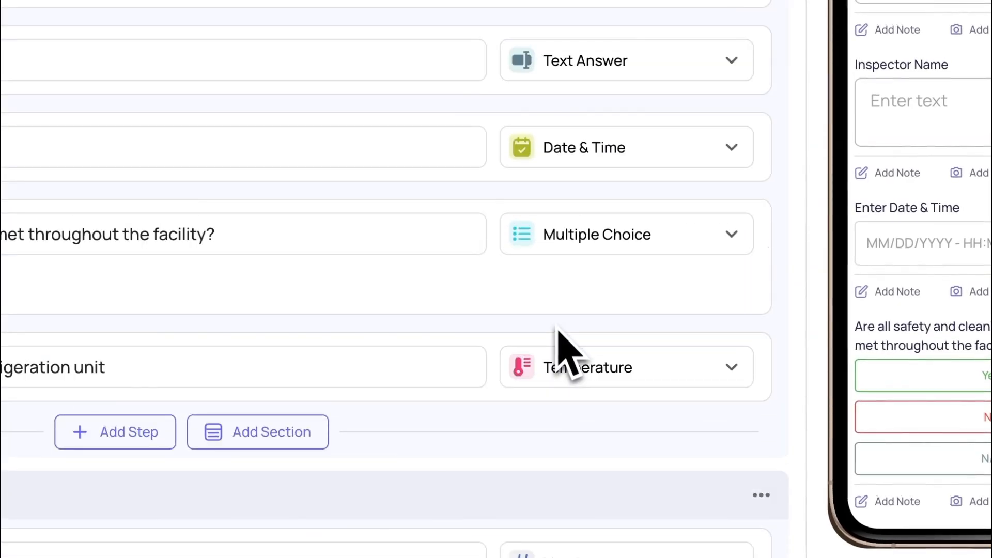
pyautogui.click(403, 245)
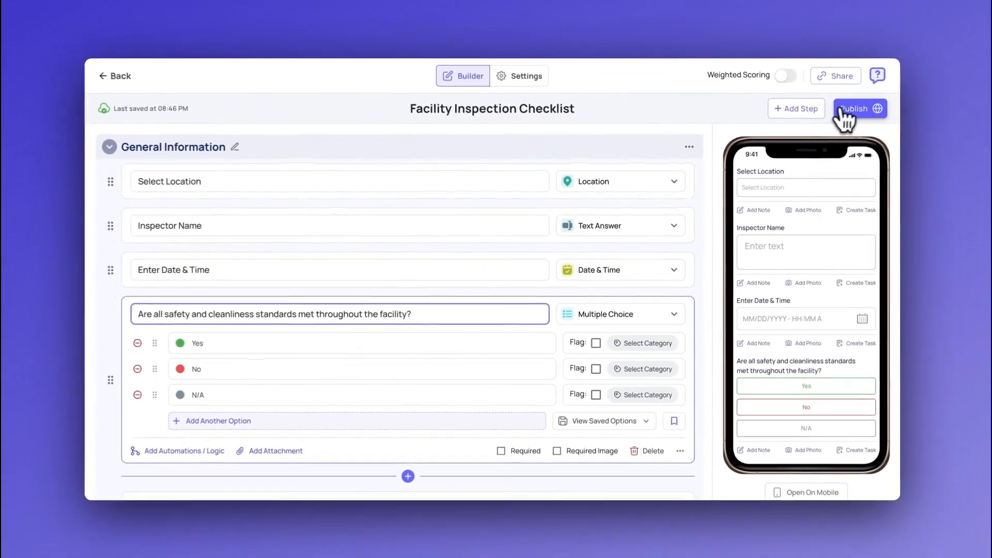
# Publish the Facility Inspection Checklist template and open its template page
pyautogui.click(852, 113)
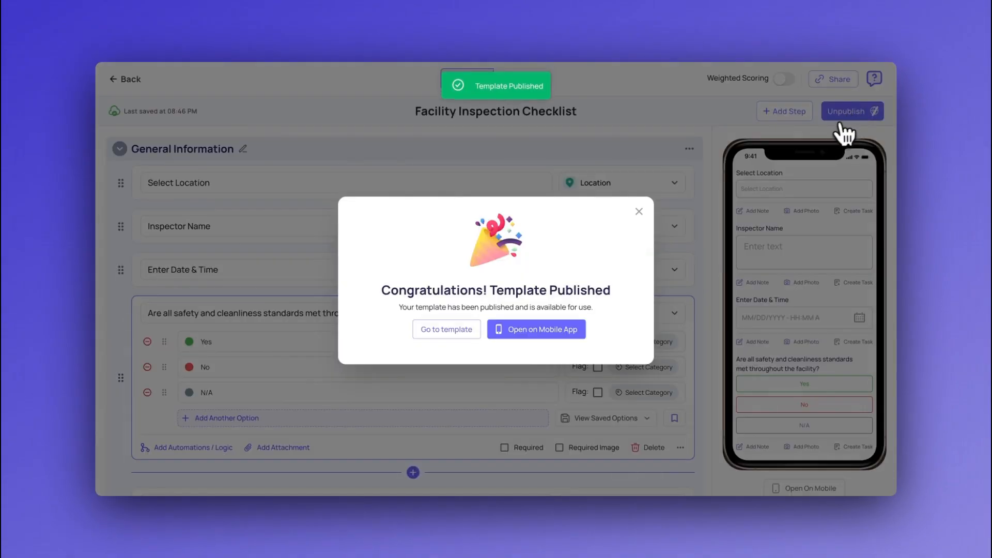
pyautogui.click(457, 331)
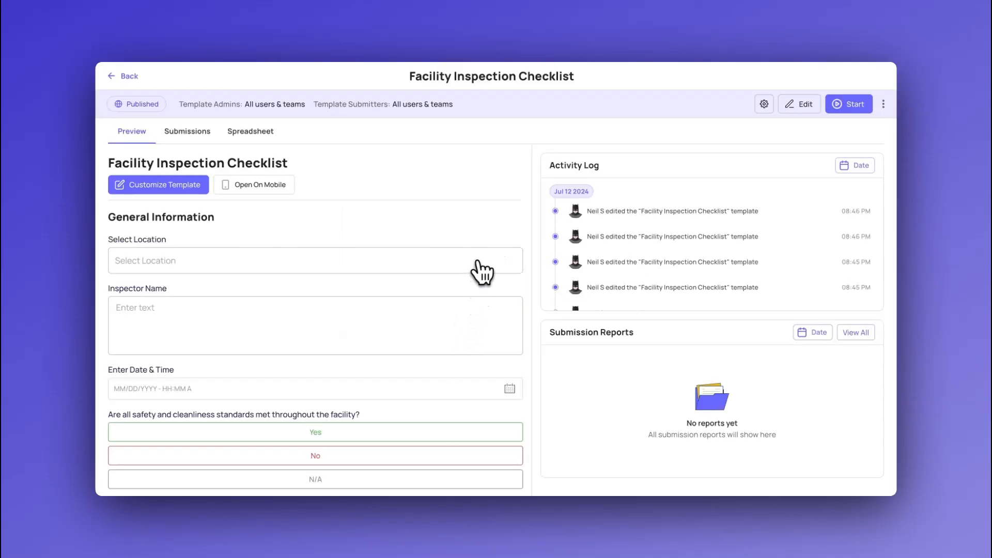
# Start a task assignment from the published template, show all its options and name it "Monthly Inspection Check"
pyautogui.click(884, 105)
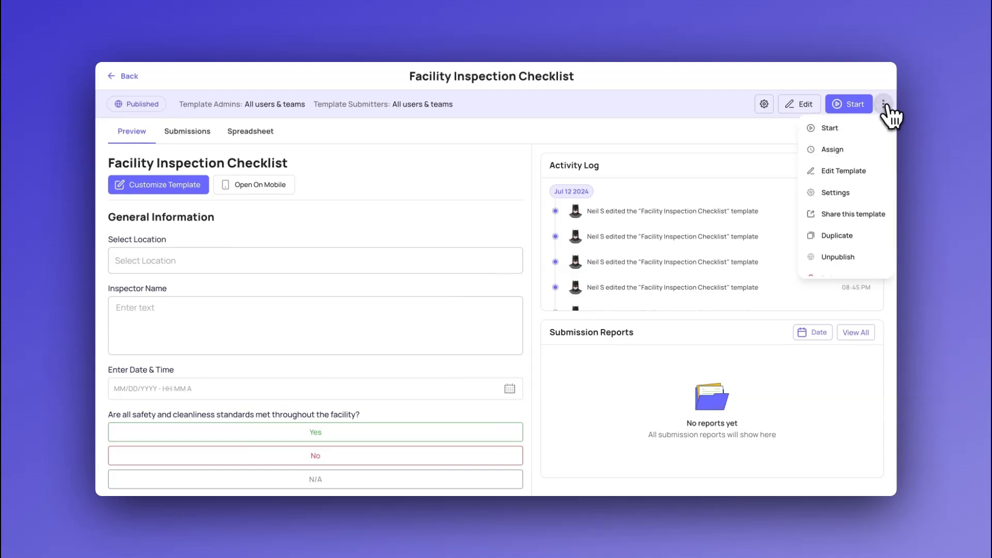
pyautogui.click(864, 150)
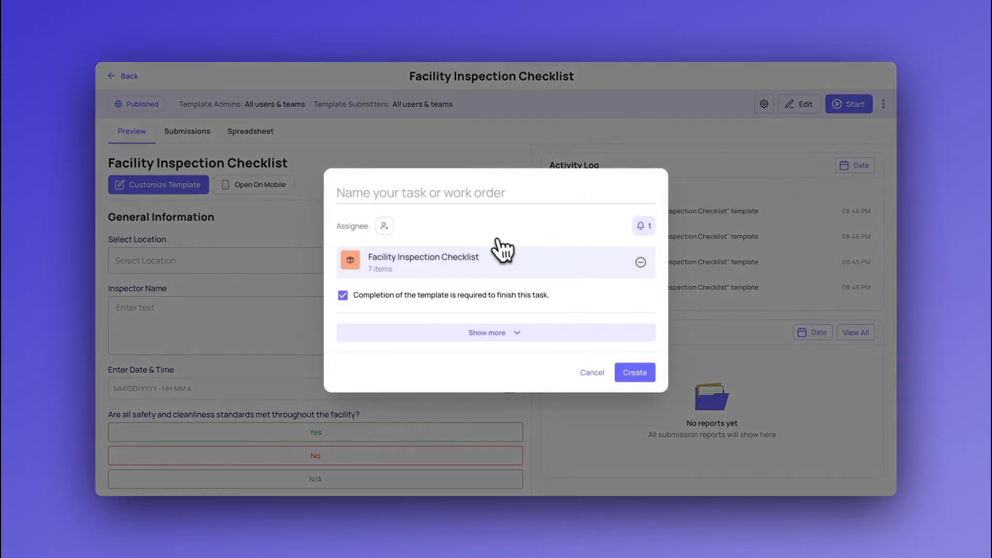
pyautogui.click(503, 333)
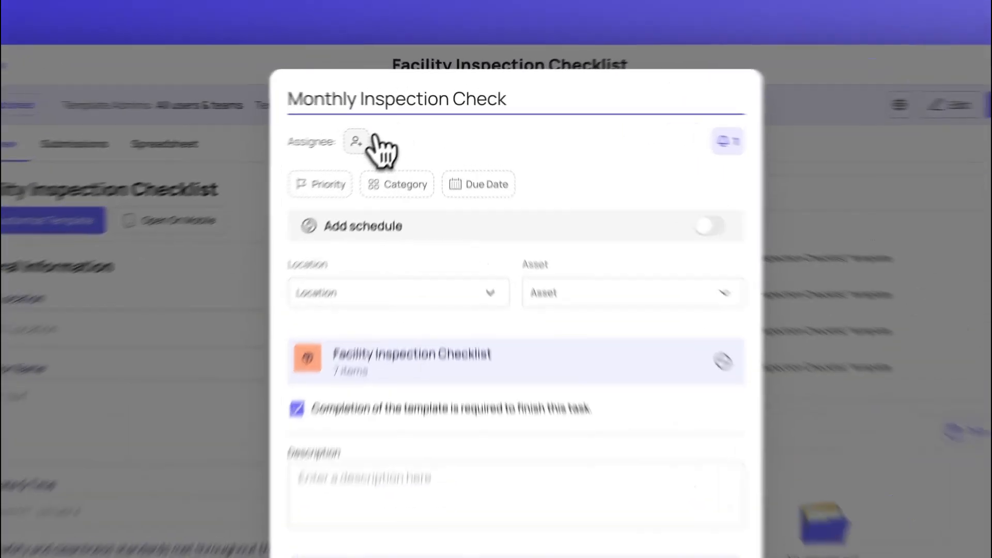
# Assign the task to the team member who is shown as online
pyautogui.click(383, 129)
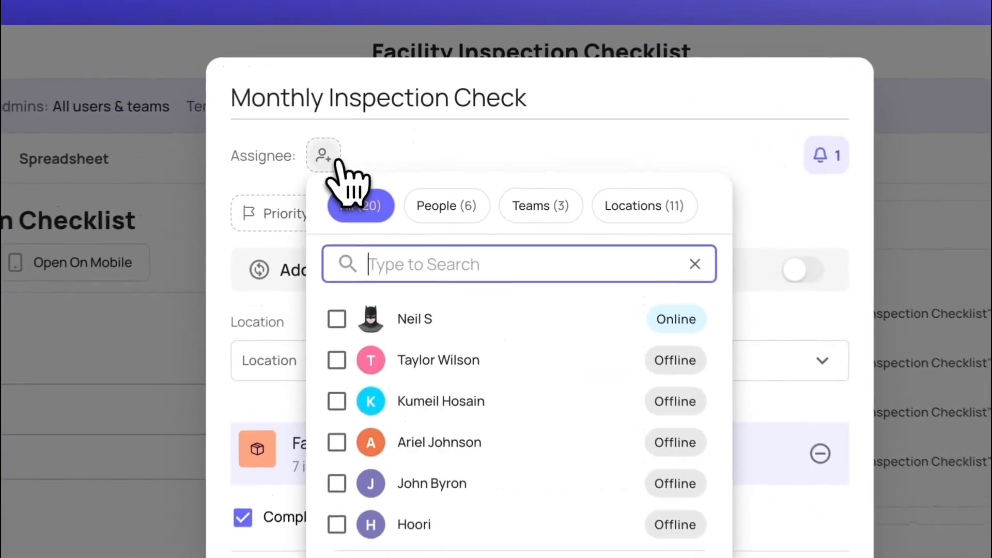
pyautogui.click(349, 336)
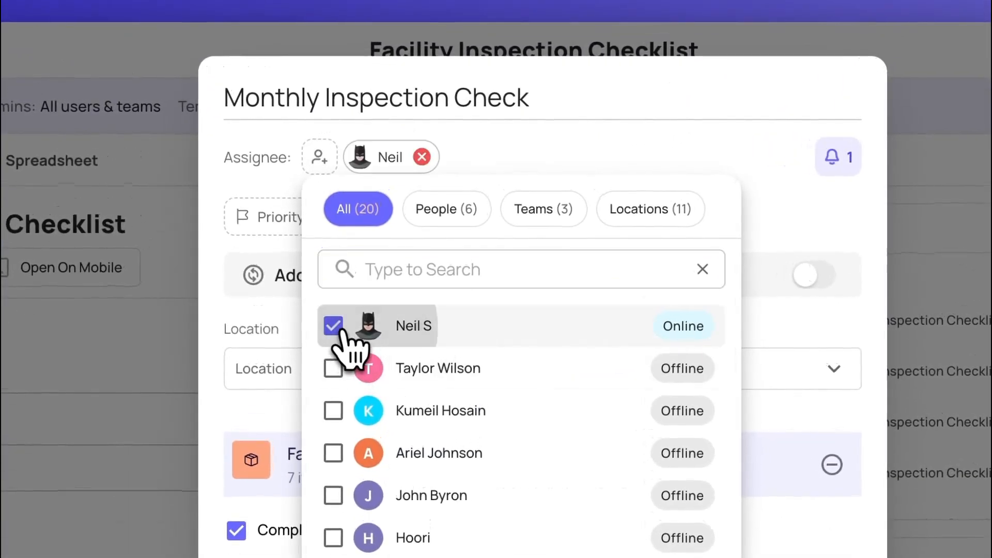
pyautogui.click(510, 177)
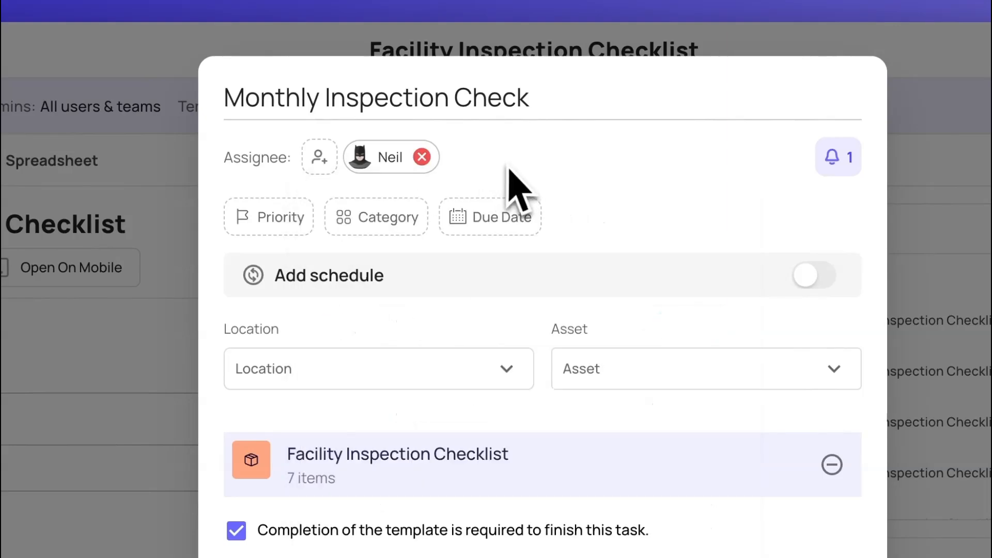
# Set the task's priority to Critical and its category to Issue
pyautogui.click(299, 223)
pyautogui.click(311, 265)
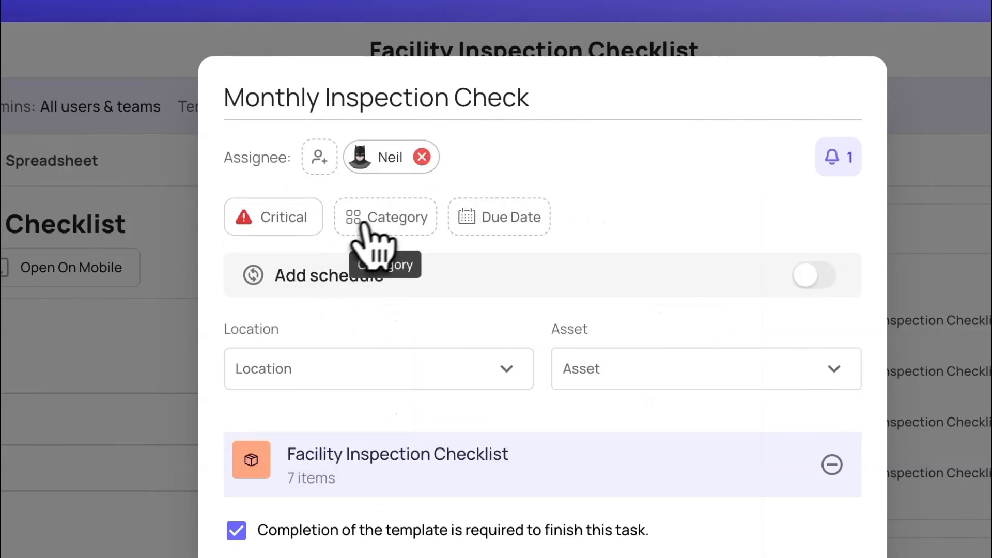
pyautogui.click(388, 221)
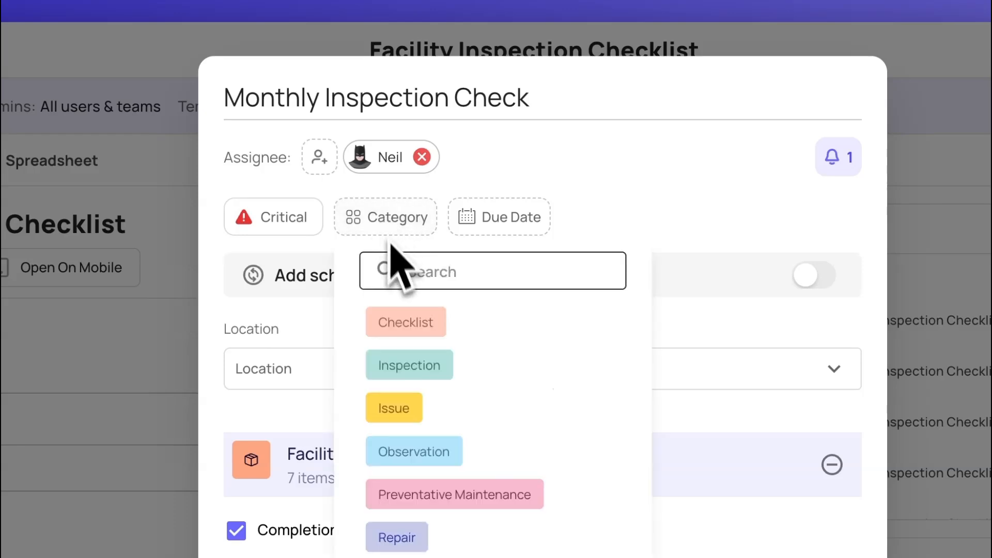
pyautogui.click(408, 415)
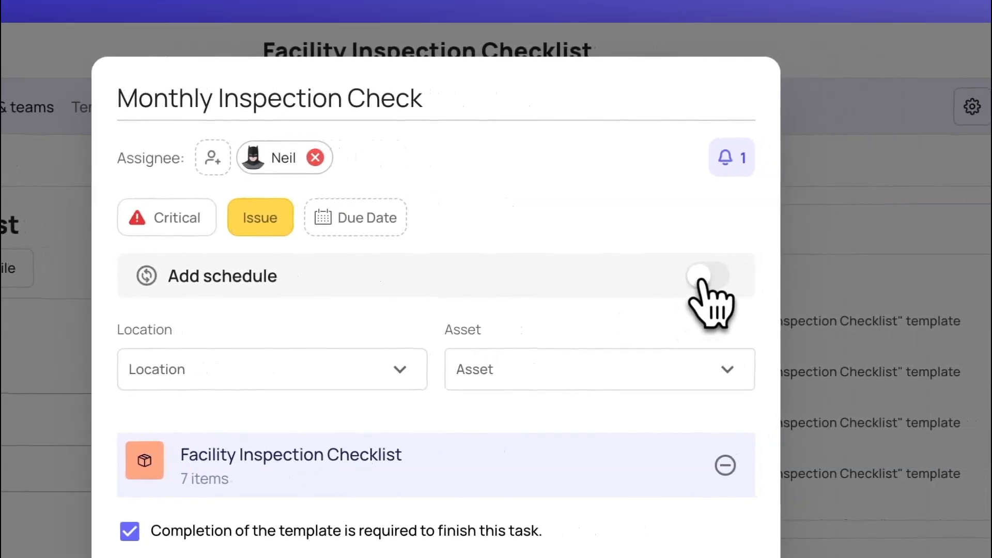
# Turn on scheduling for the task and make it recur every 3 months on the 15th
pyautogui.click(702, 278)
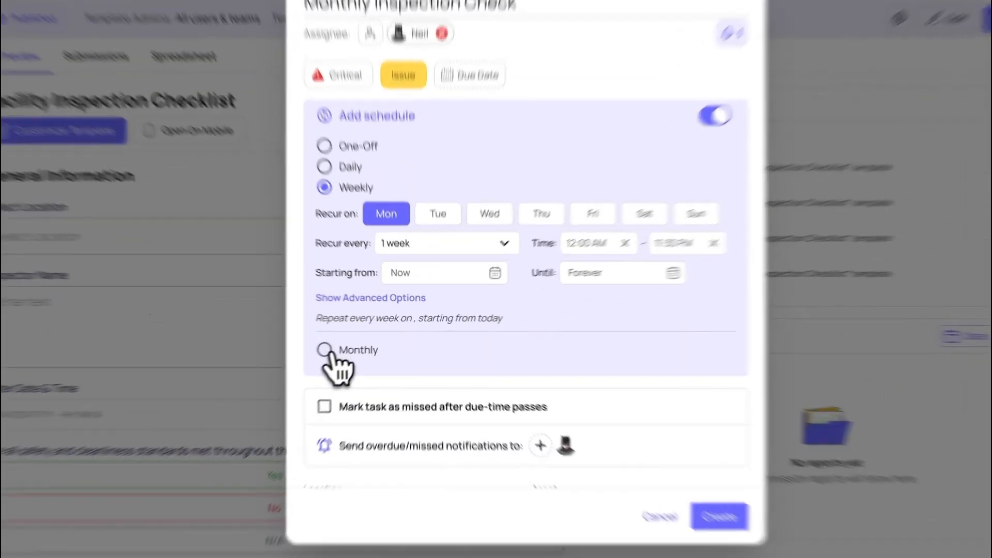
pyautogui.click(367, 341)
pyautogui.click(421, 259)
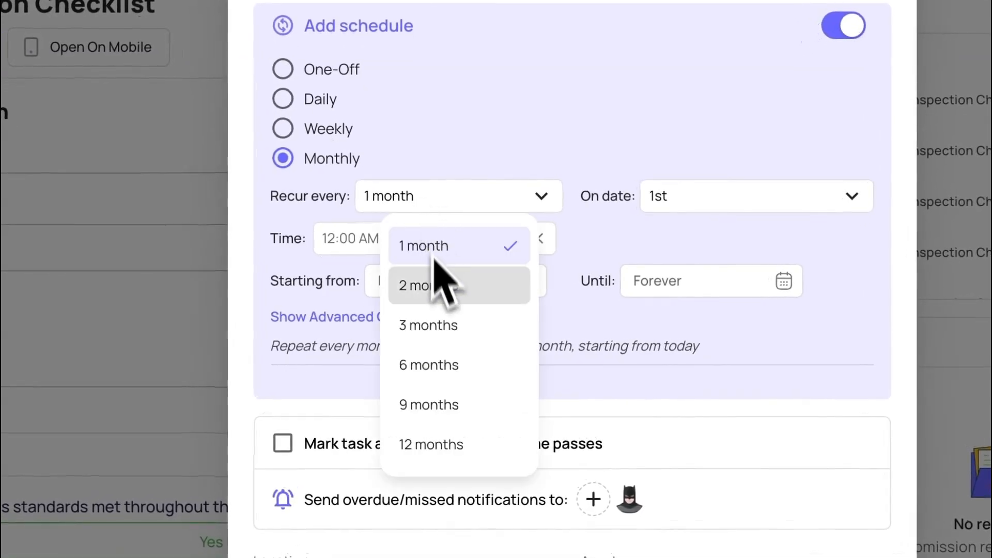
pyautogui.click(442, 327)
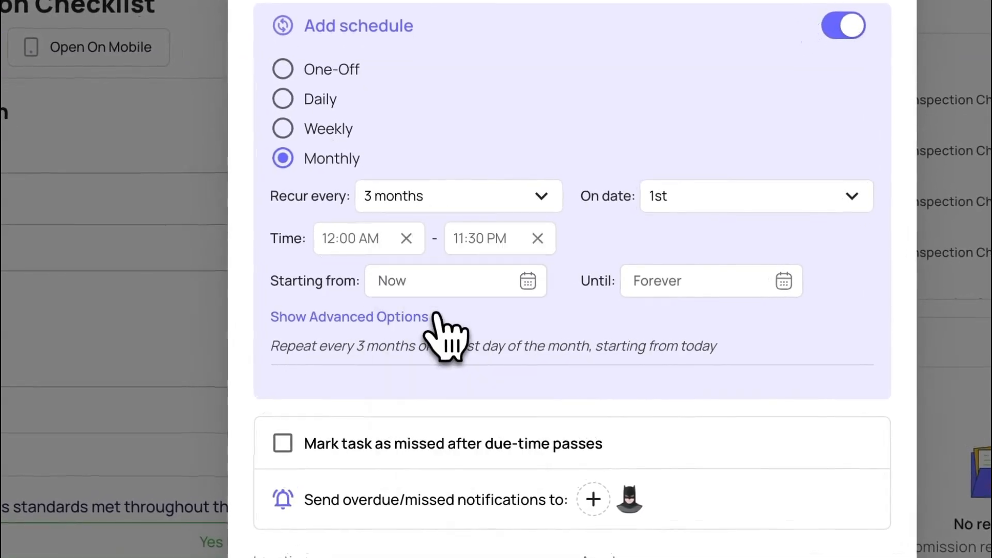
pyautogui.click(682, 204)
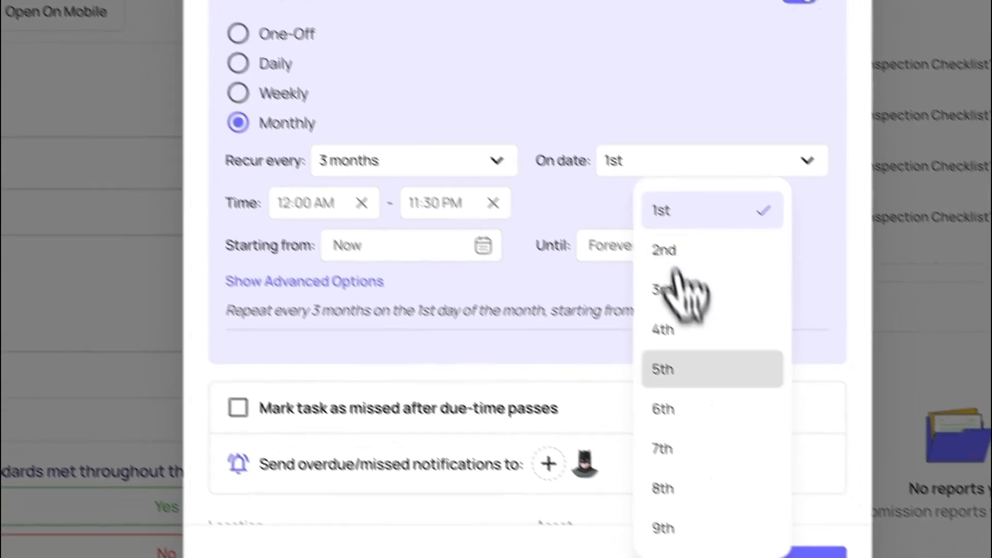
pyautogui.scroll(-3, 736, 443)
pyautogui.scroll(-2, 653, 377)
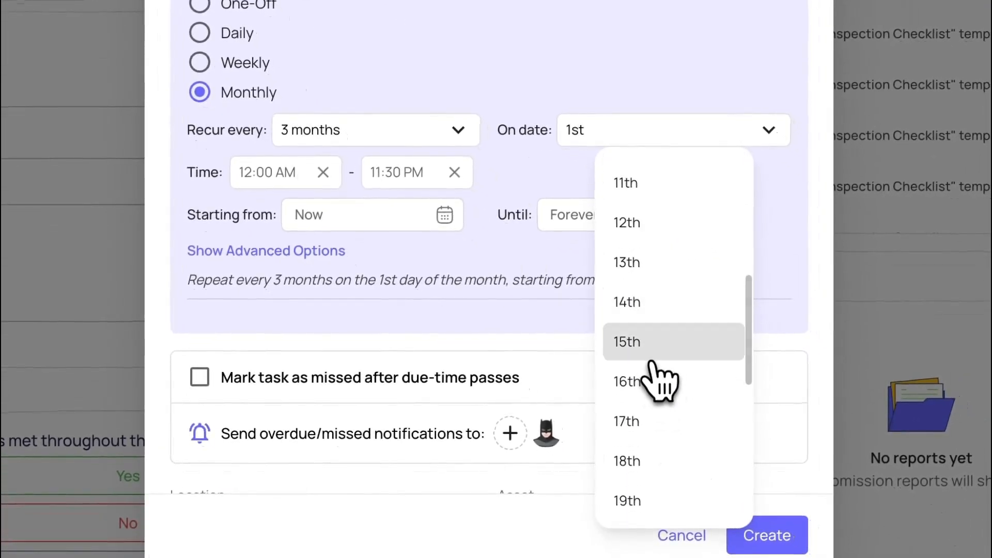
pyautogui.click(650, 354)
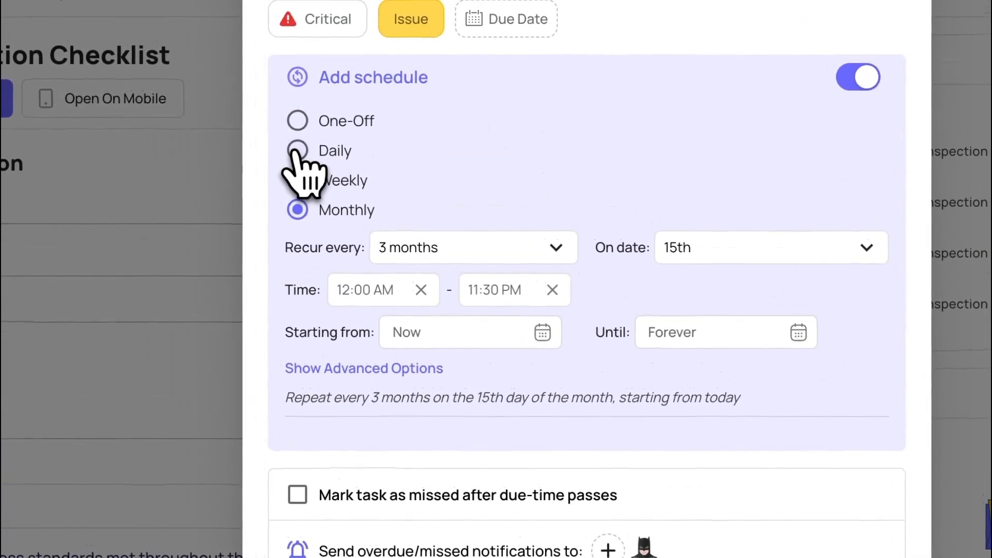
# Try a daily recurrence, followed by a weekly one with Wednesday and Friday added to its days
pyautogui.click(277, 126)
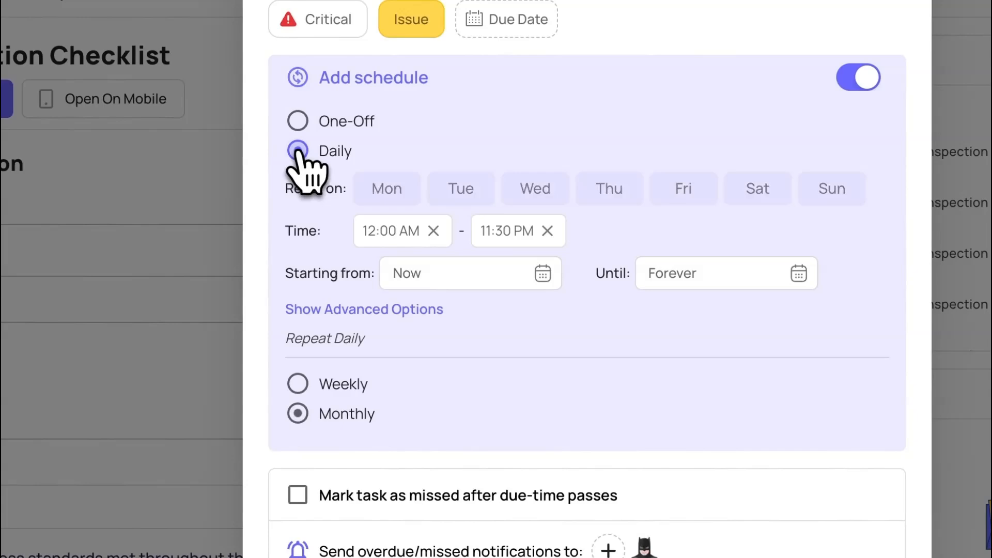
pyautogui.click(298, 384)
pyautogui.click(668, 227)
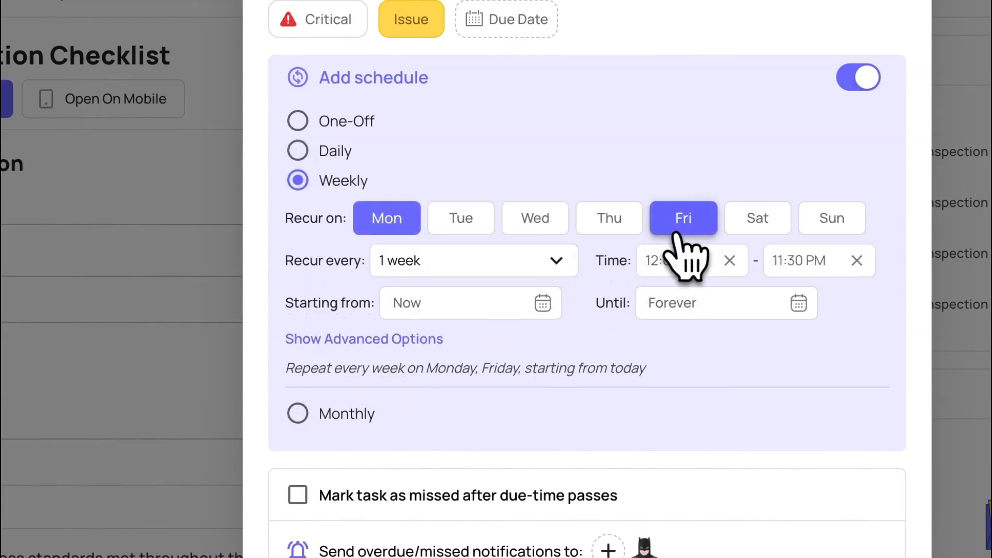
pyautogui.click(552, 223)
# Change the schedule to a monthly recurrence on the 15th
pyautogui.click(327, 410)
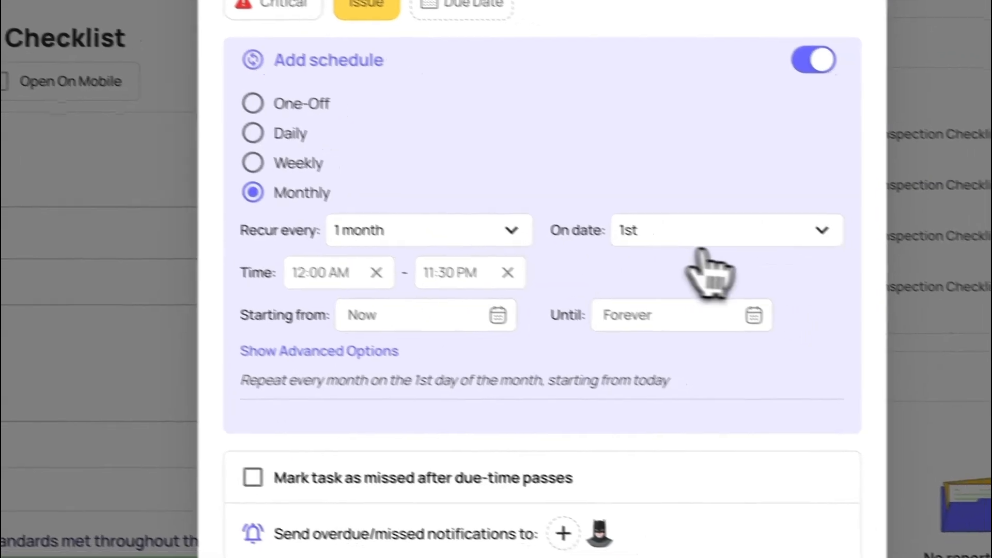
pyautogui.click(770, 258)
pyautogui.scroll(-15, 770, 388)
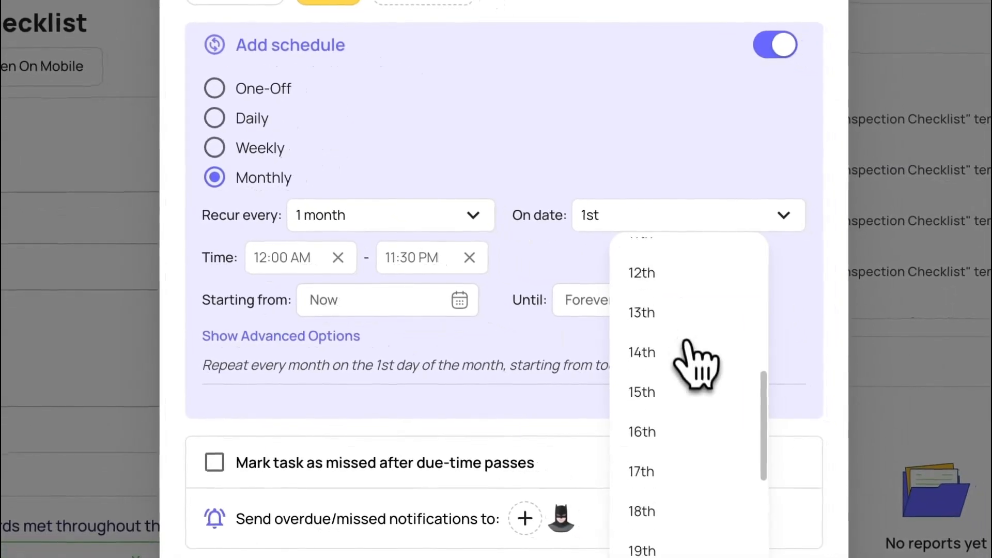
pyautogui.scroll(5, 687, 351)
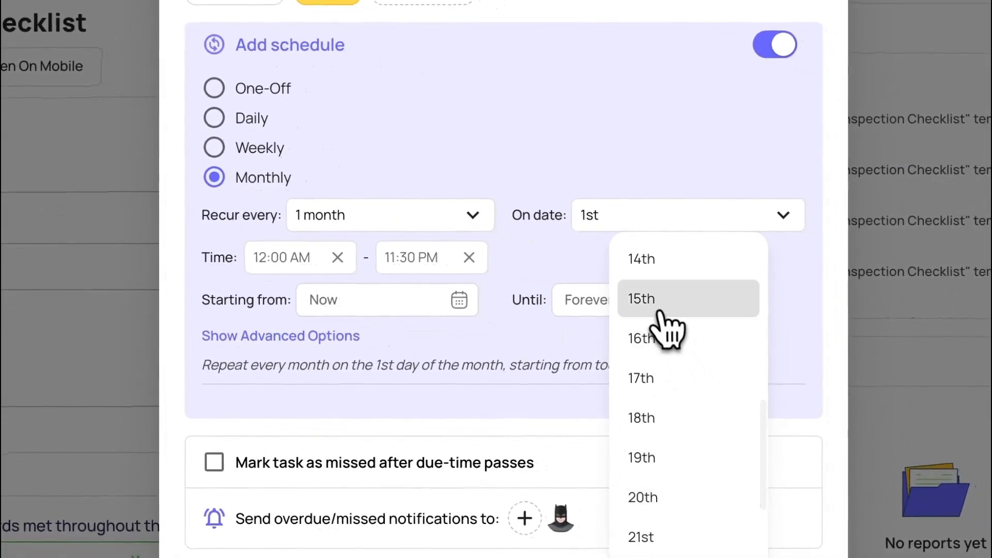
pyautogui.click(659, 310)
# Set the schedule's time window to 09:00 AM–5:00 PM and its starting date to 07/16/2024
pyautogui.click(327, 266)
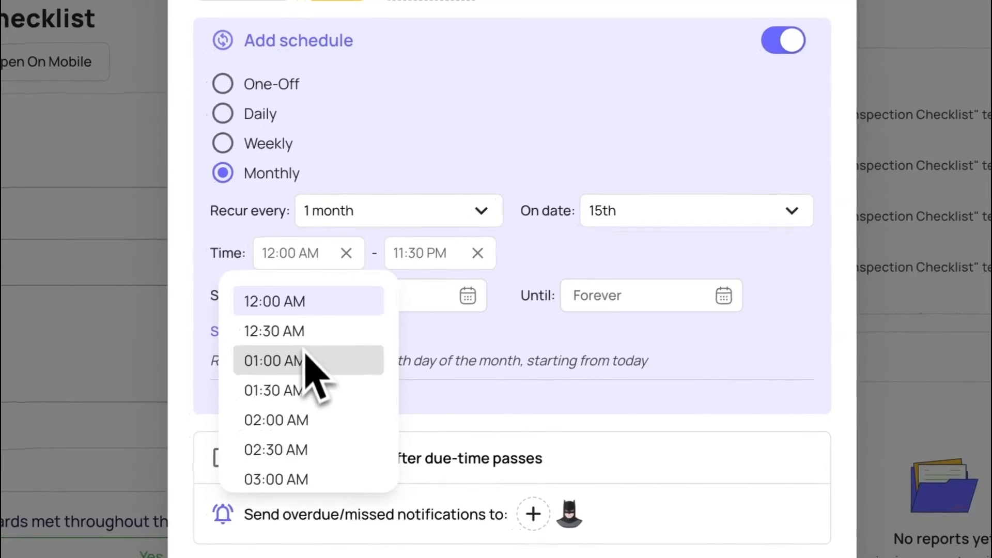
pyautogui.scroll(-3, 302, 369)
pyautogui.scroll(-9, 313, 362)
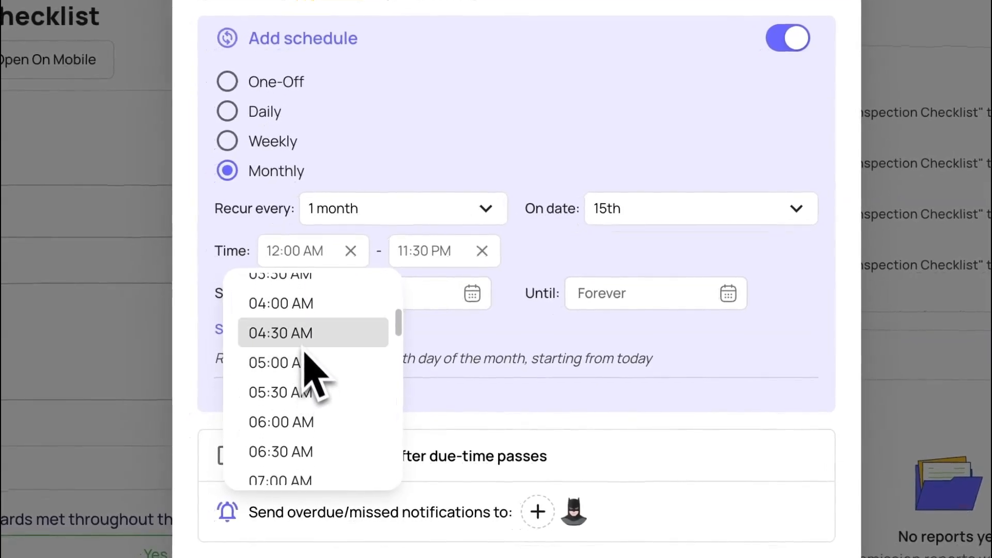
pyautogui.scroll(-3, 317, 392)
pyautogui.click(318, 414)
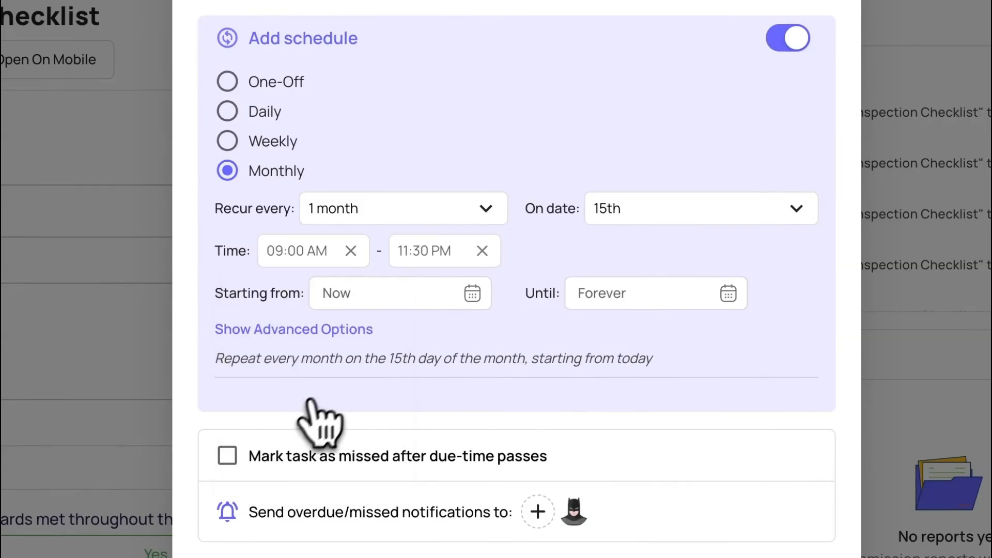
pyautogui.click(435, 266)
pyautogui.scroll(7, 468, 393)
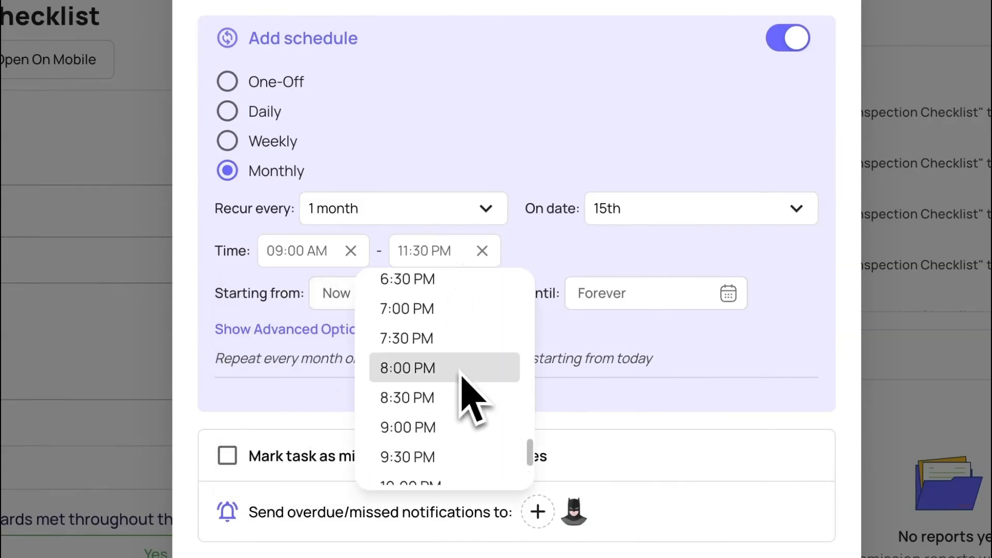
pyautogui.scroll(1, 468, 393)
pyautogui.click(417, 323)
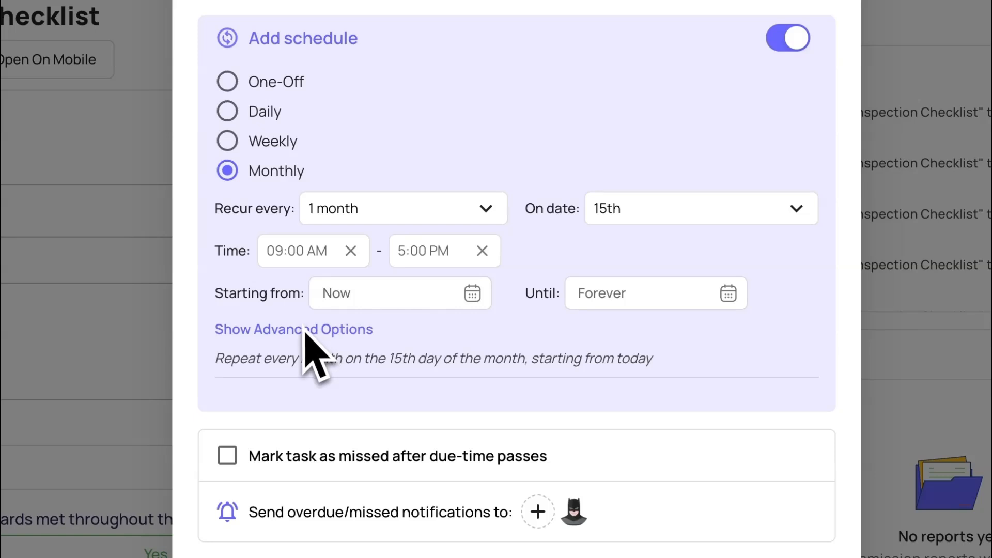
pyautogui.click(376, 302)
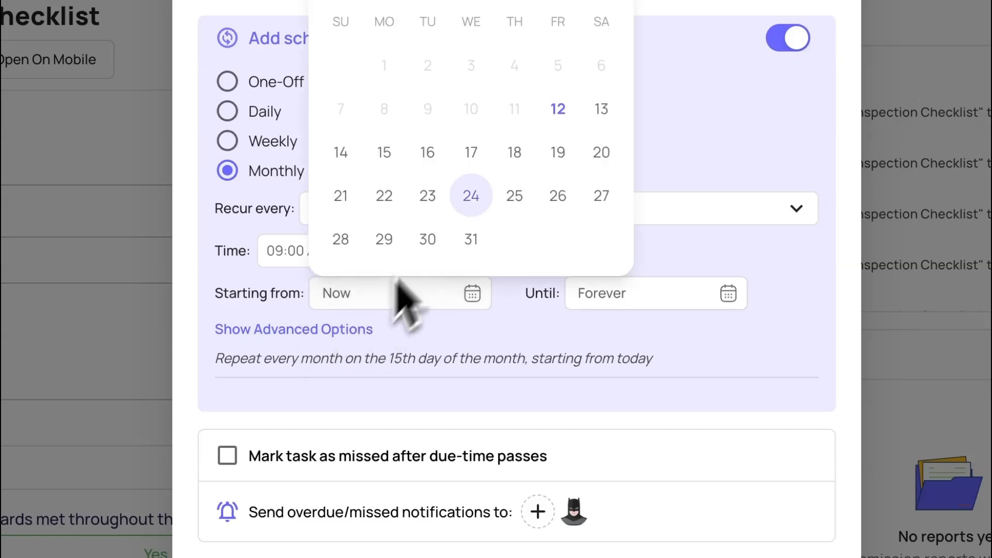
pyautogui.click(428, 153)
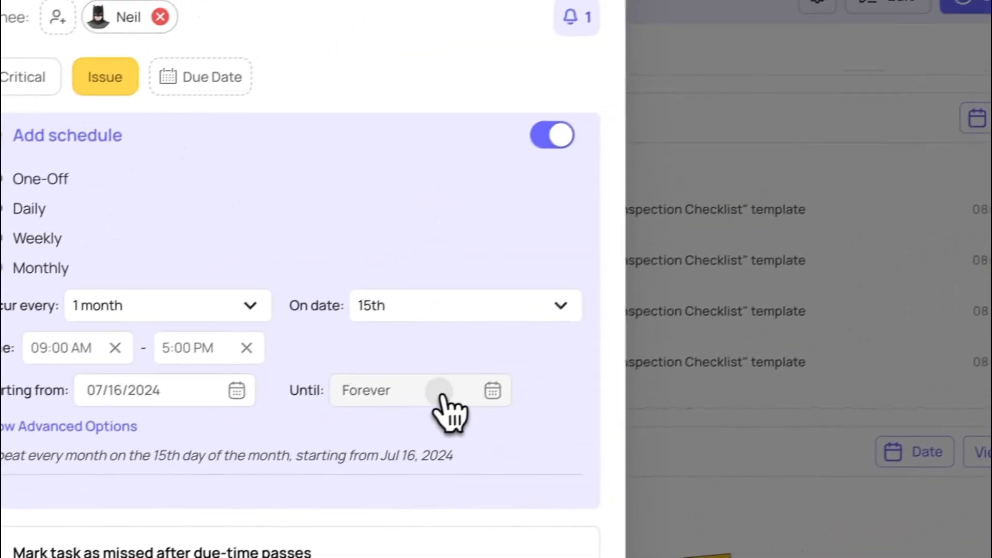
# Browse the schedule's end-date calendar forward to March 2025 and close it without picking a date
pyautogui.click(687, 294)
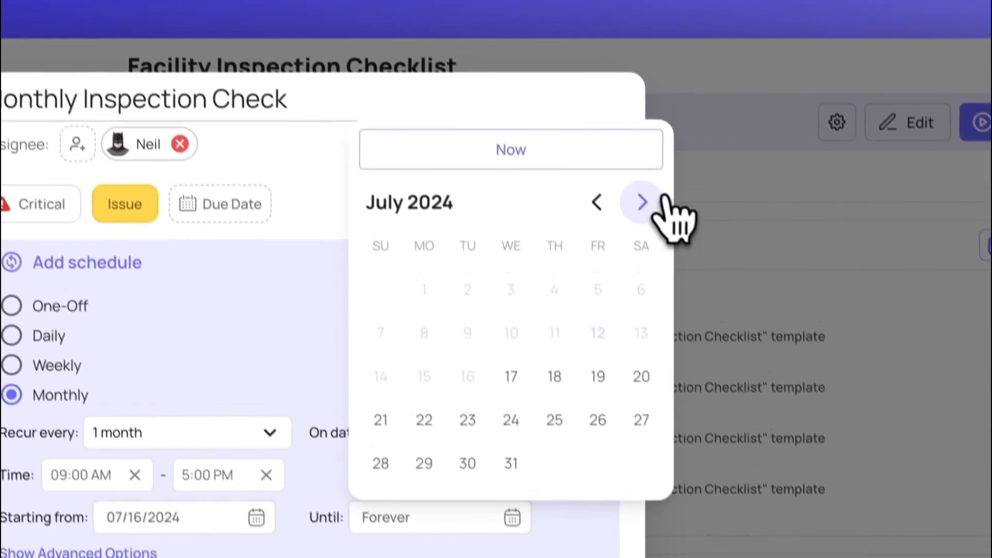
pyautogui.click(604, 83)
pyautogui.click(605, 82)
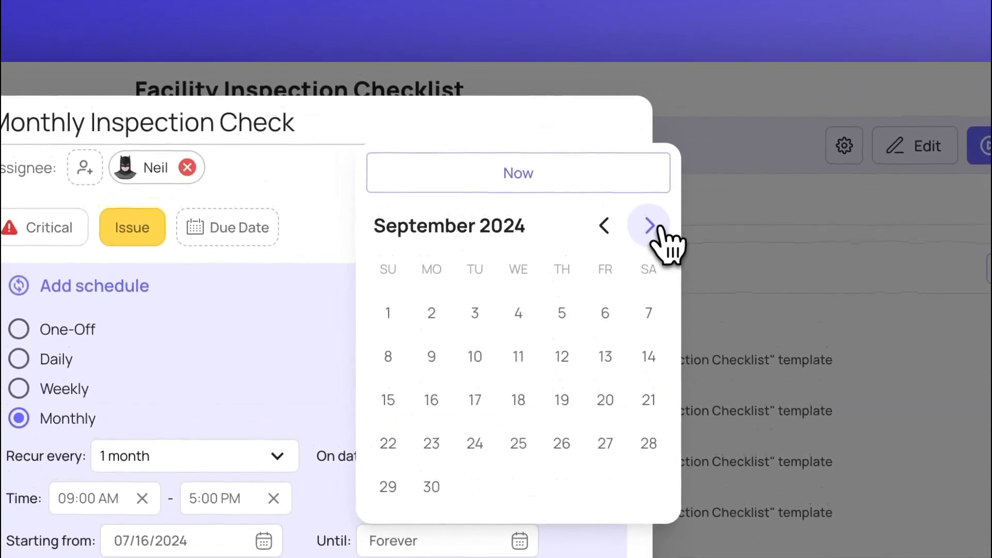
pyautogui.click(604, 82)
pyautogui.click(604, 82)
pyautogui.click(605, 82)
pyautogui.click(649, 225)
pyautogui.click(650, 226)
pyautogui.click(650, 226)
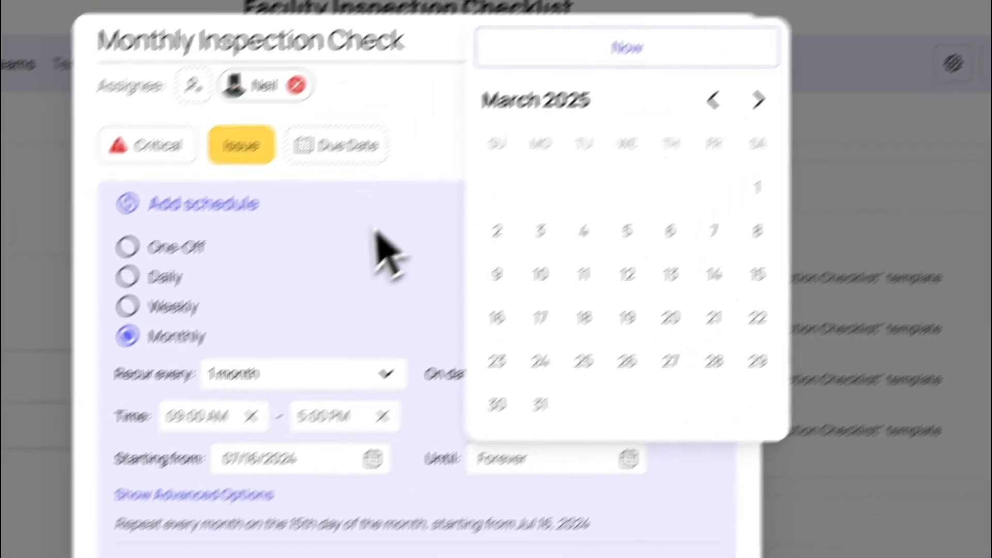
pyautogui.click(301, 368)
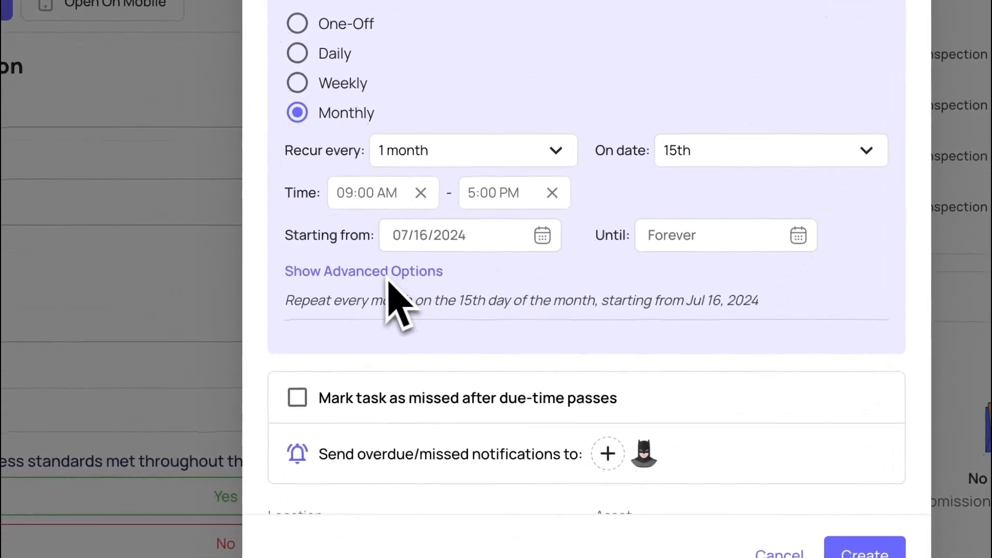
# Highlight the recurrence summary sentence beneath the schedule options to check the configured repetition
pyautogui.moveTo(293, 304); pyautogui.dragTo(332, 304)
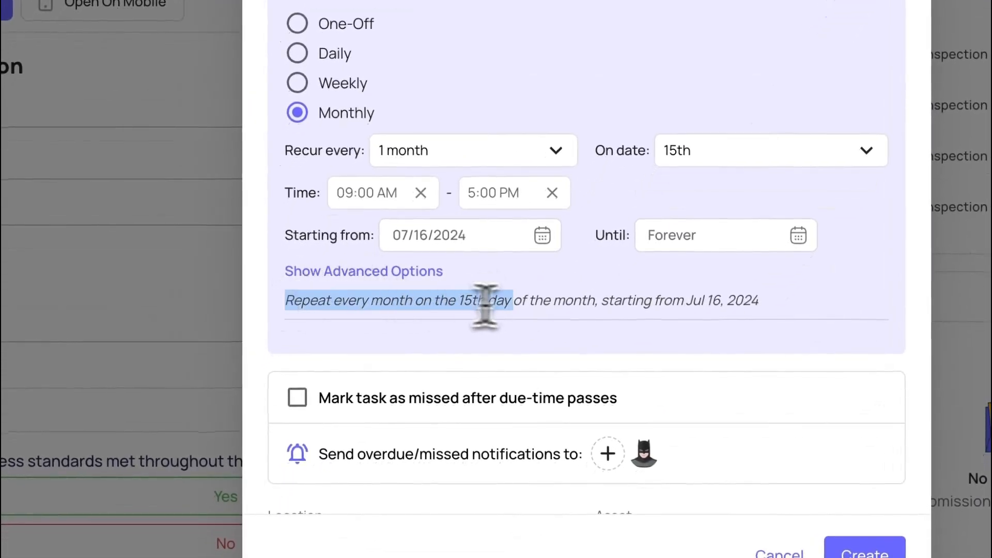
pyautogui.moveTo(486, 305); pyautogui.dragTo(756, 319)
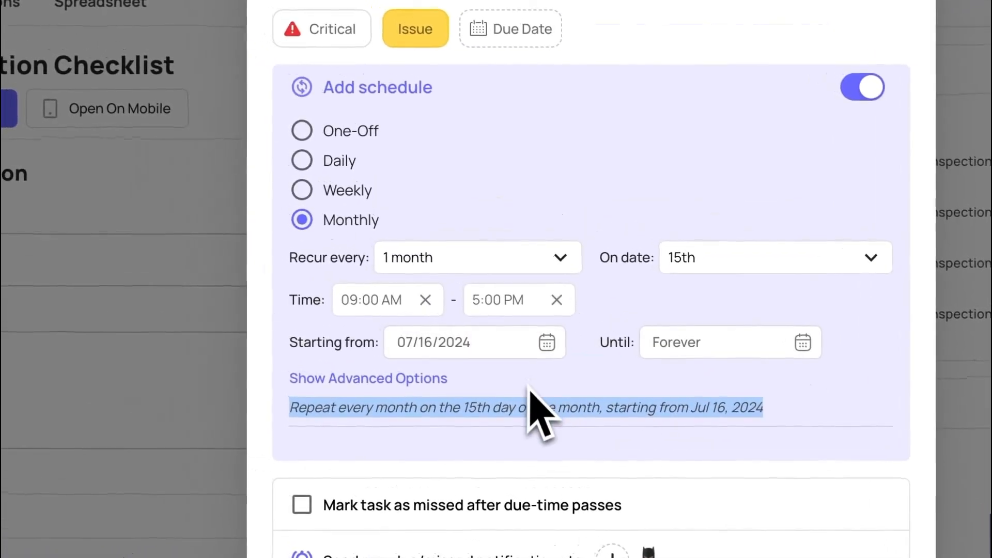
# Show the schedule's advanced options and enable the reminder that makes the task available to start
pyautogui.click(443, 351)
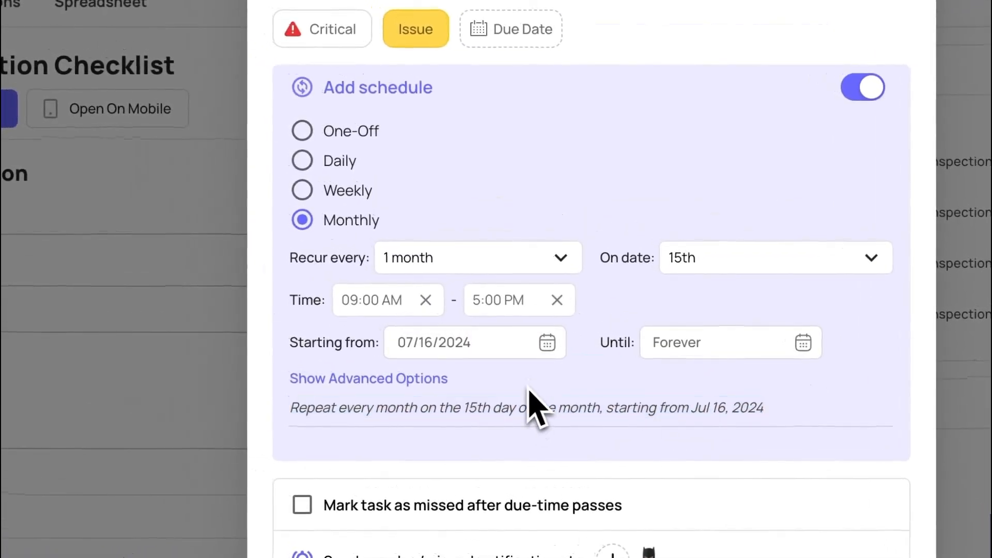
pyautogui.click(339, 379)
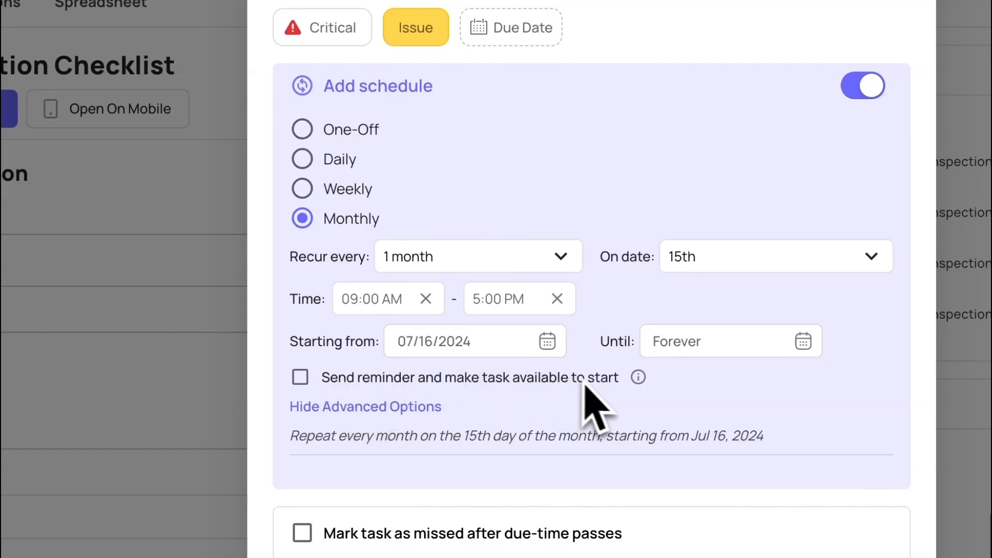
pyautogui.moveTo(638, 377)
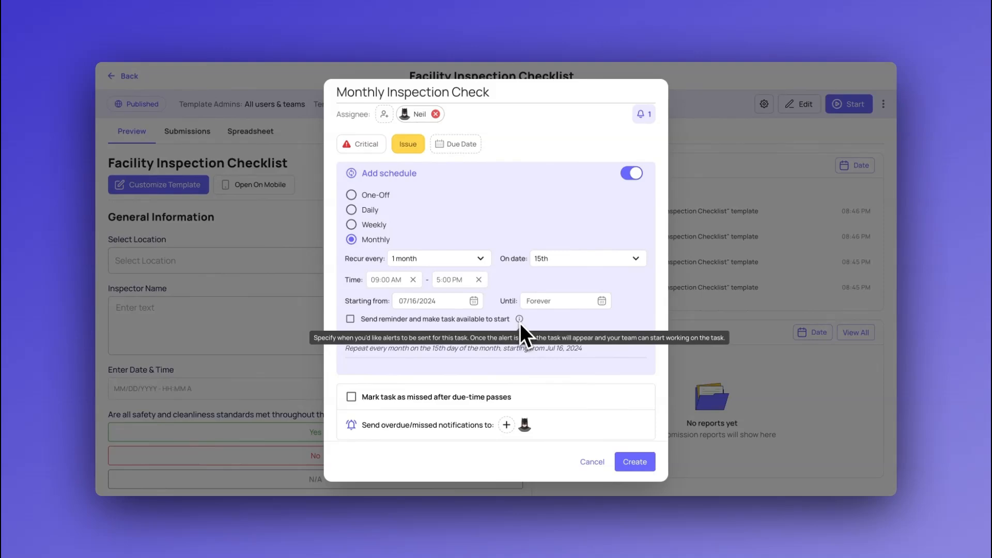
pyautogui.click(350, 318)
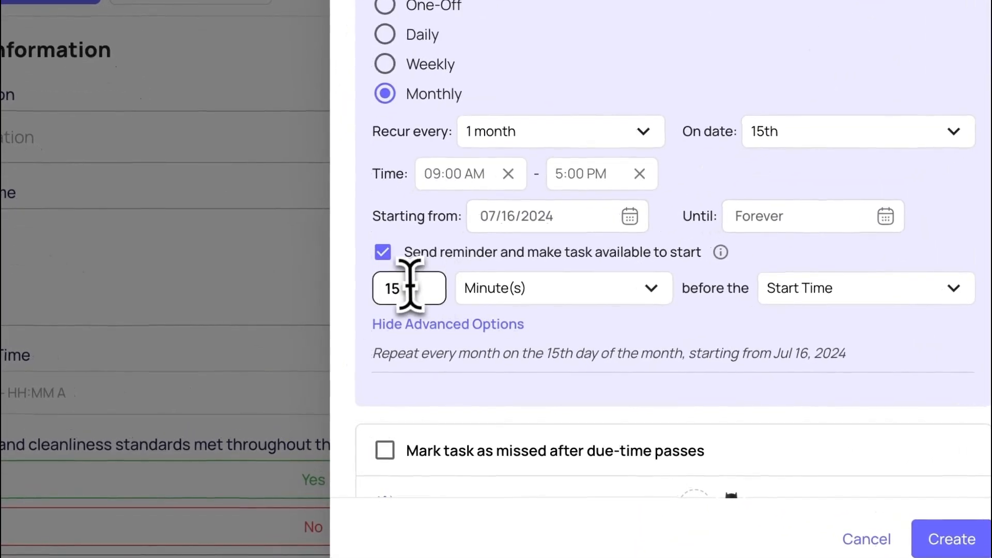
# Set the reminder to 2 Day(s) before the Due Date
pyautogui.moveTo(411, 287); pyautogui.dragTo(354, 288)
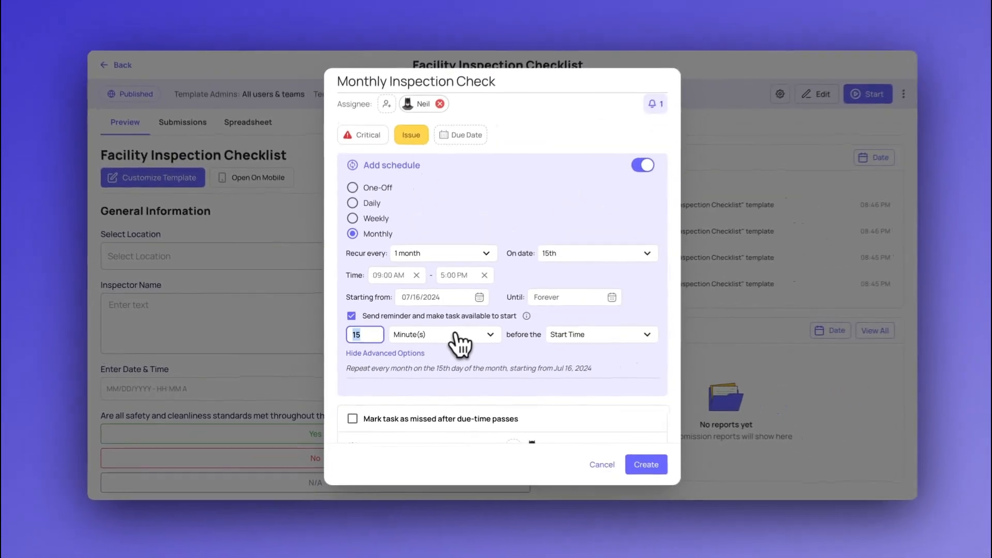
pyautogui.write('2')
pyautogui.click(439, 337)
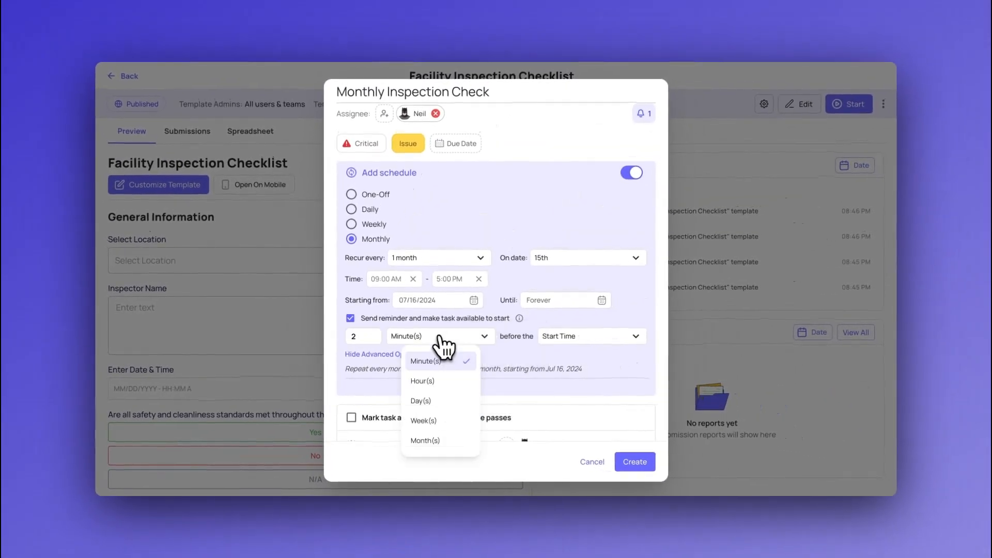
pyautogui.click(420, 401)
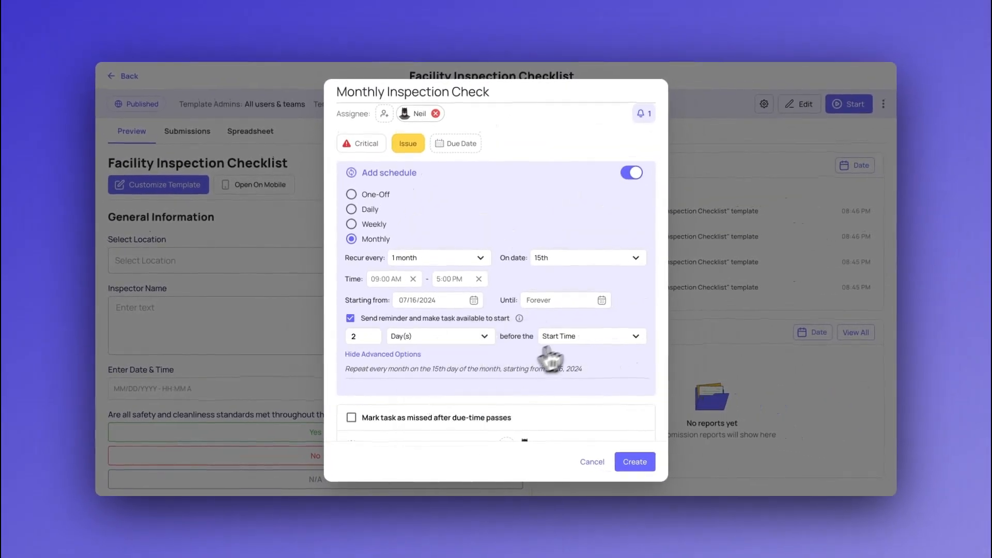
pyautogui.click(574, 338)
pyautogui.click(562, 415)
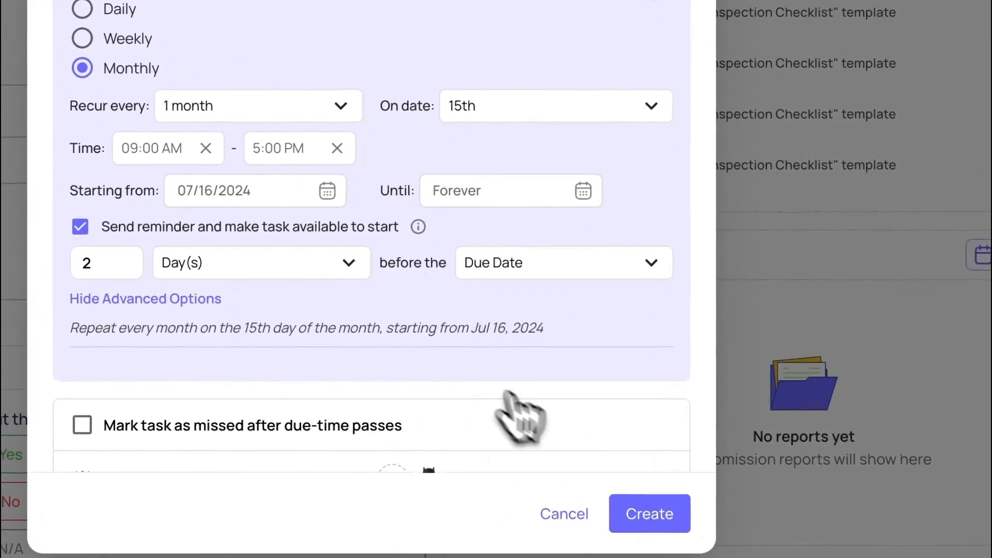
# Assign the Wayne location to the Monthly Inspection Check task
pyautogui.scroll(-5, 460, 336)
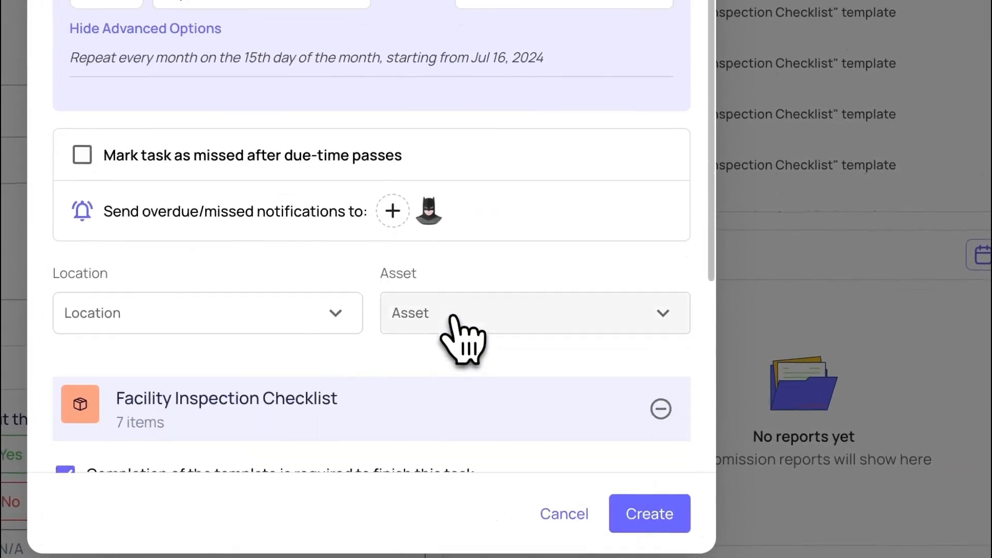
pyautogui.scroll(-2, 462, 339)
pyautogui.scroll(-1, 452, 316)
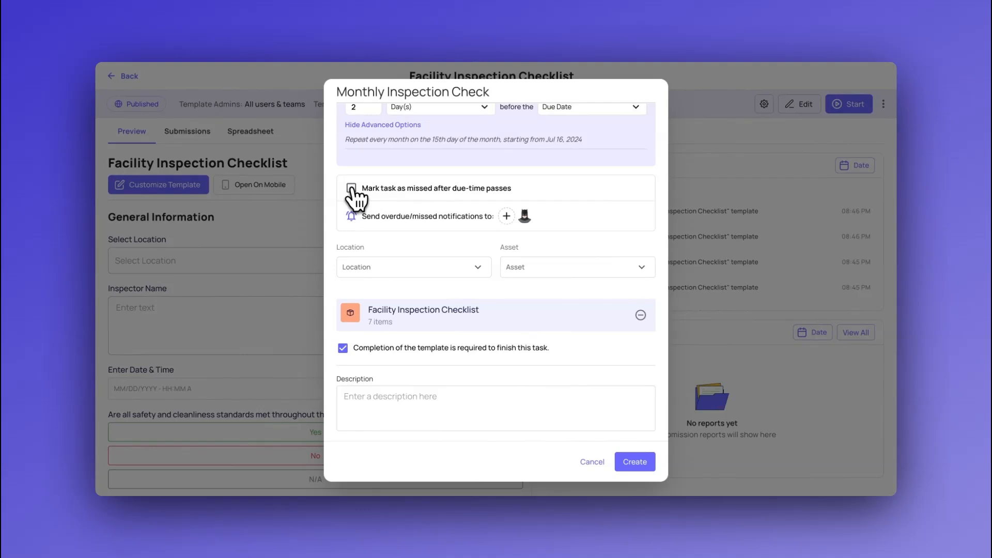
pyautogui.scroll(1, 353, 196)
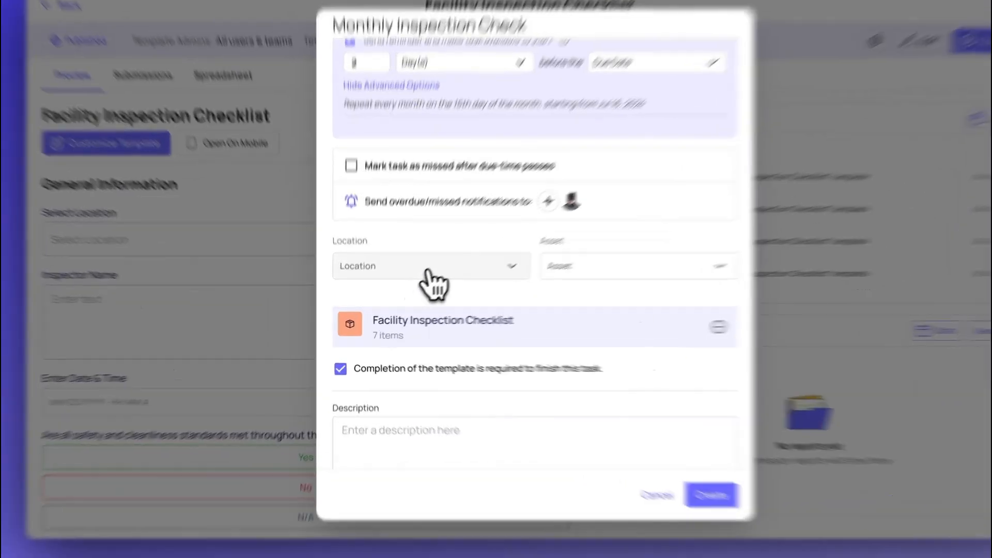
pyautogui.click(412, 285)
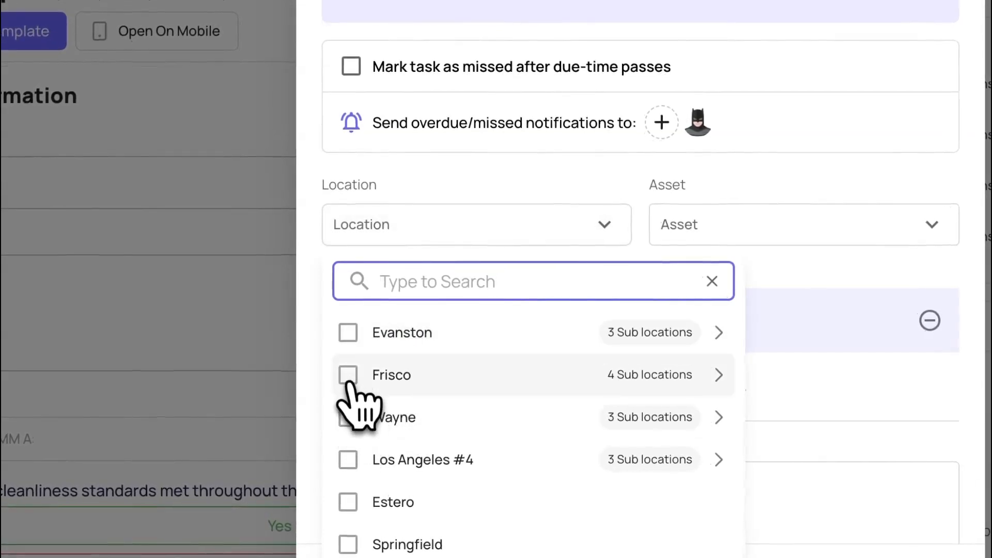
pyautogui.click(348, 416)
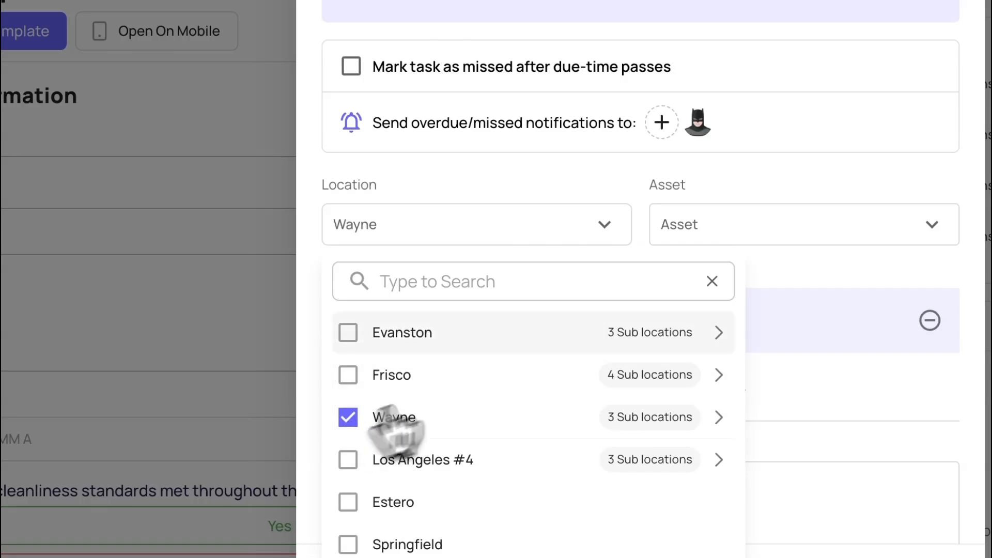
pyautogui.click(541, 219)
# Review the Monthly Inspection Check settings and create the scheduled task
pyautogui.scroll(6, 584, 246)
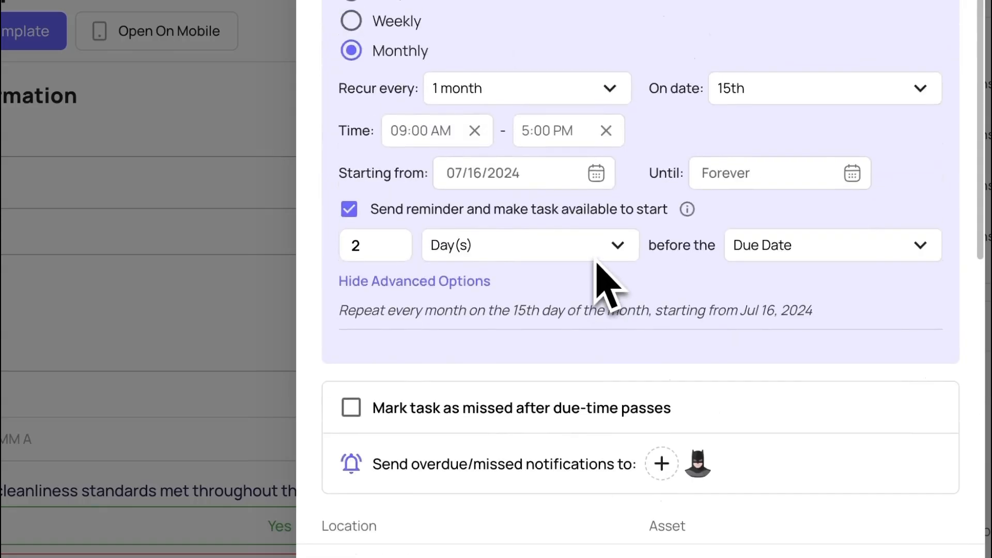
pyautogui.scroll(-5, 500, 249)
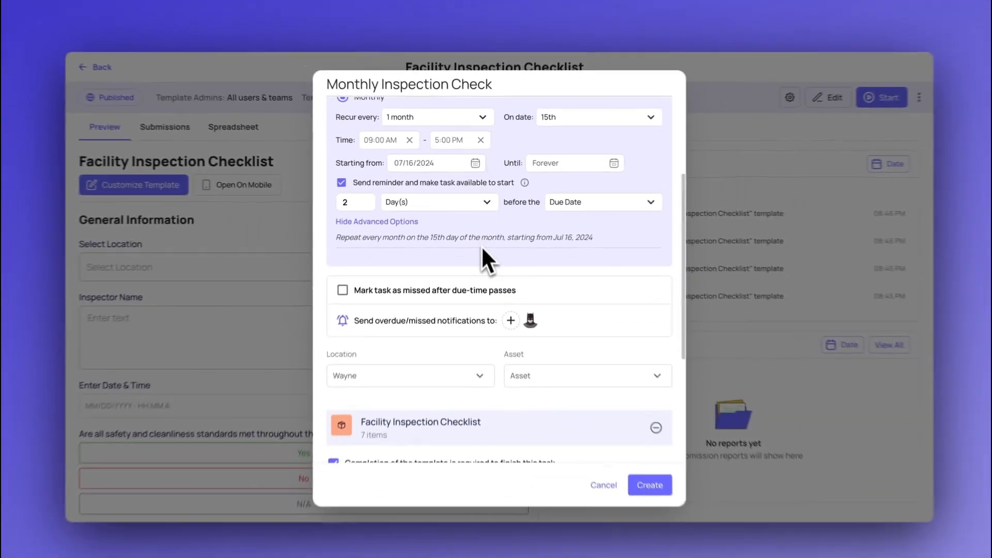
pyautogui.scroll(2, 512, 437)
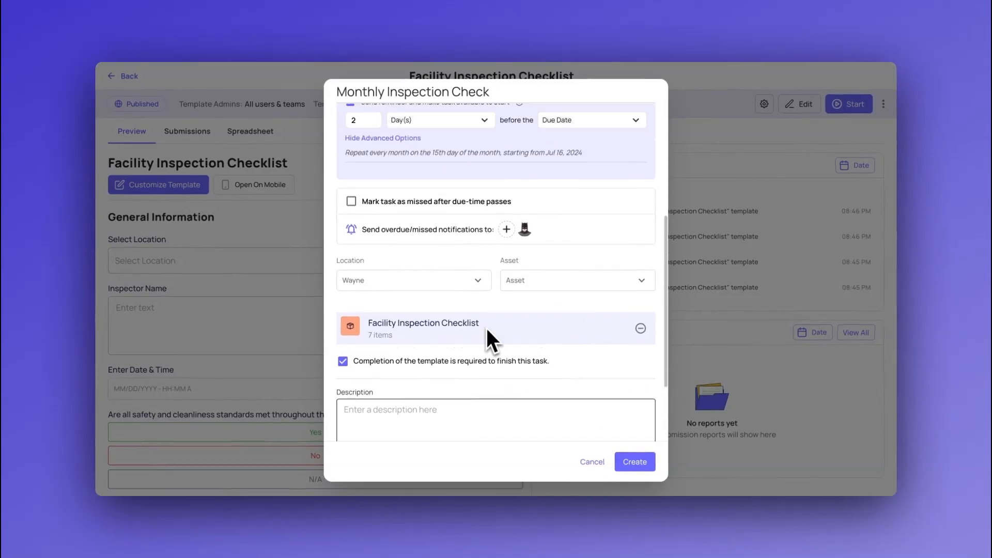
pyautogui.scroll(1, 486, 327)
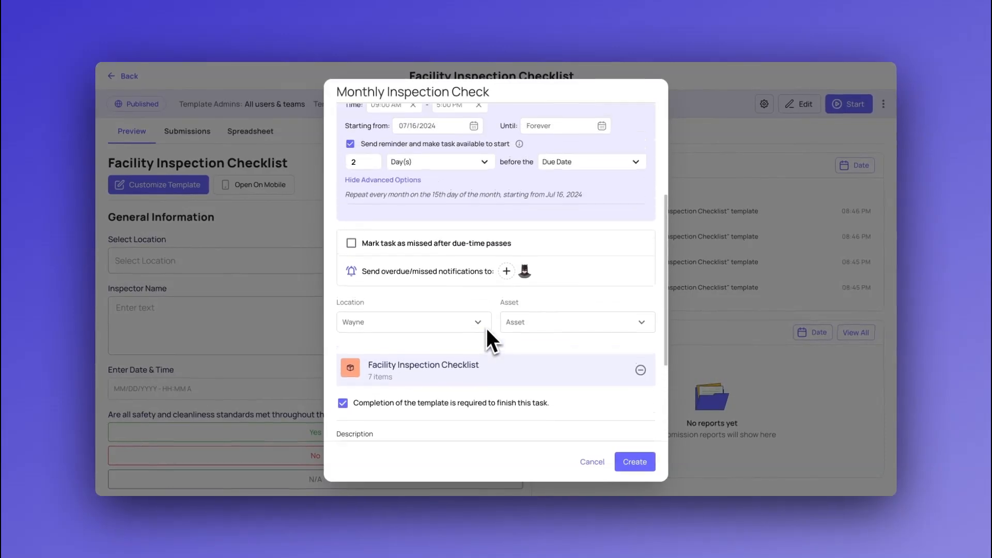
pyautogui.scroll(3, 470, 309)
pyautogui.scroll(1, 470, 308)
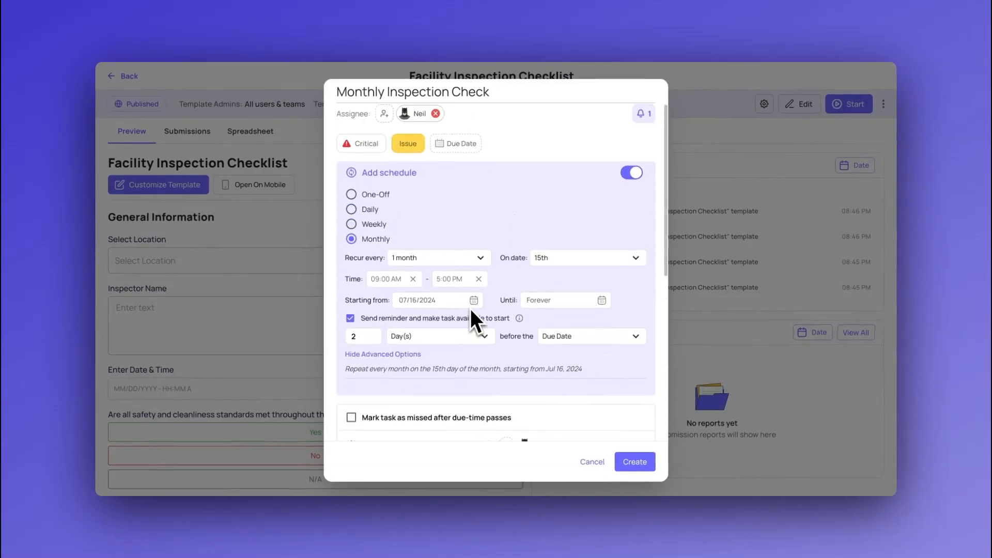
pyautogui.scroll(-5, 470, 309)
pyautogui.scroll(-2, 545, 356)
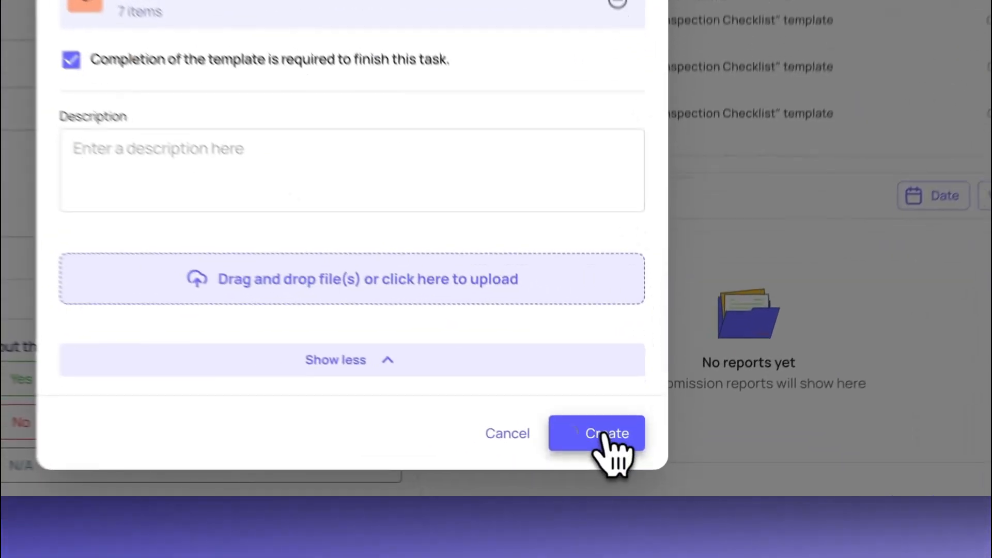
pyautogui.click(638, 461)
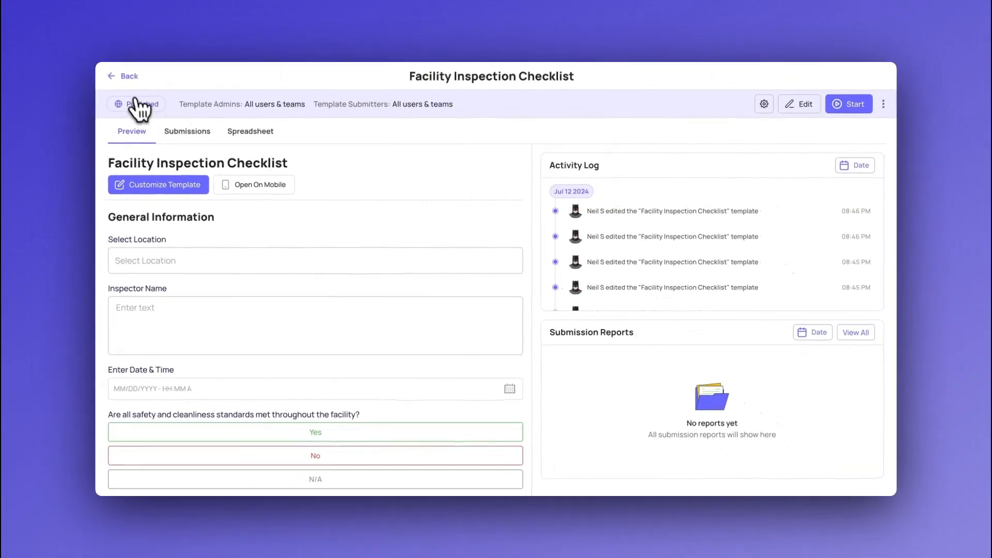
# Leave the template and show the Scheduled Work schedules as a list with a wider Title column
pyautogui.click(127, 76)
pyautogui.click(123, 79)
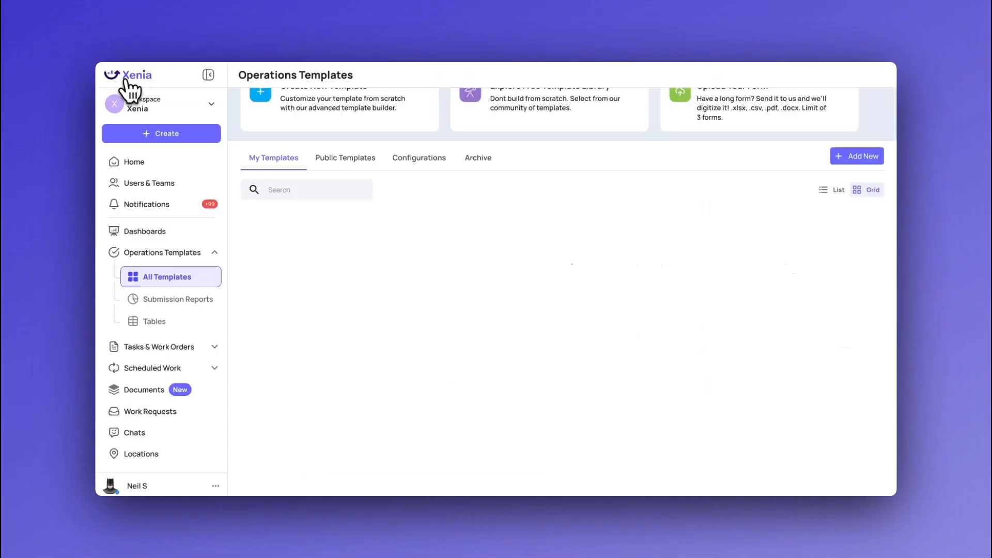
pyautogui.click(165, 373)
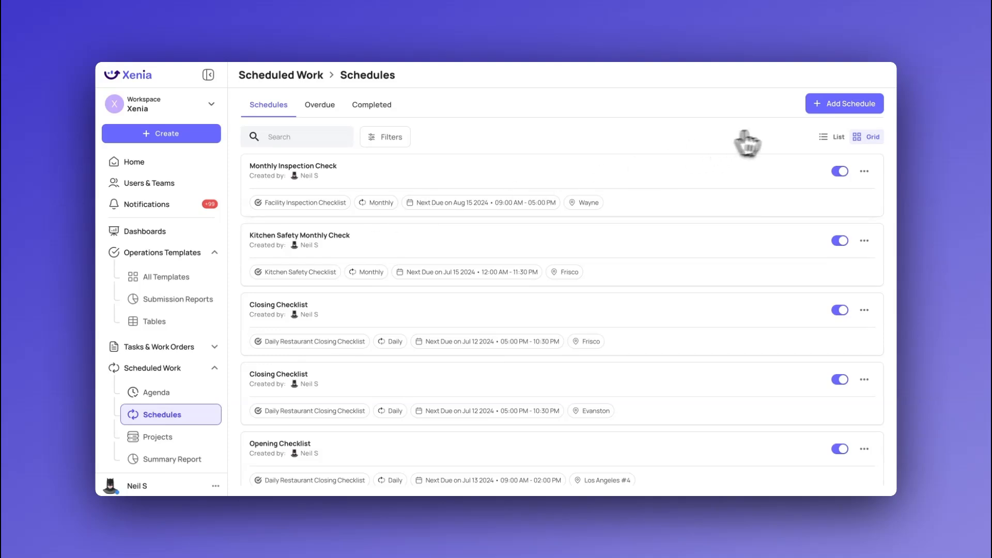
pyautogui.click(825, 137)
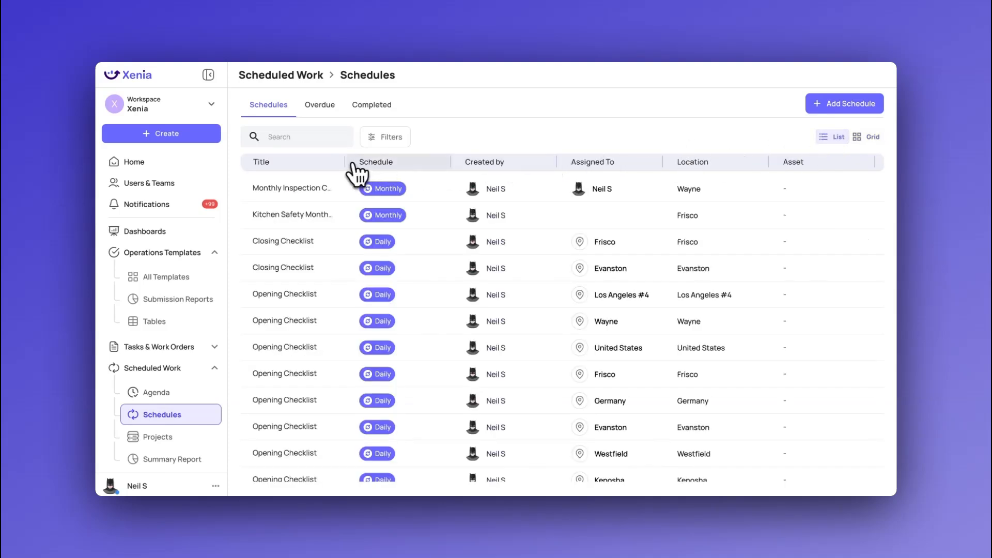
pyautogui.moveTo(346, 163); pyautogui.dragTo(384, 162)
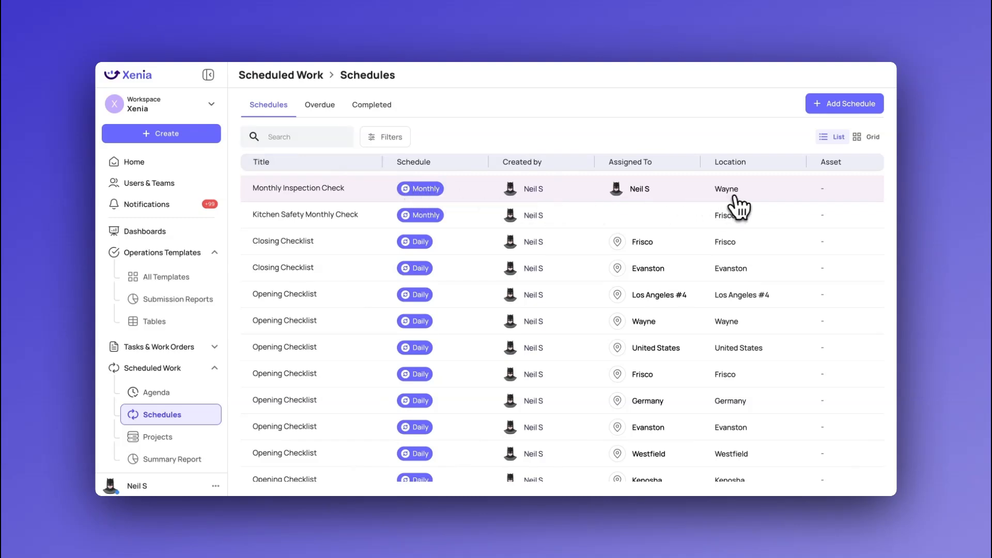
# Examine the Monthly Inspection Check schedule's details and generated tasks, viewing the work order due Oct 15, 2024 and closing it
pyautogui.click(320, 189)
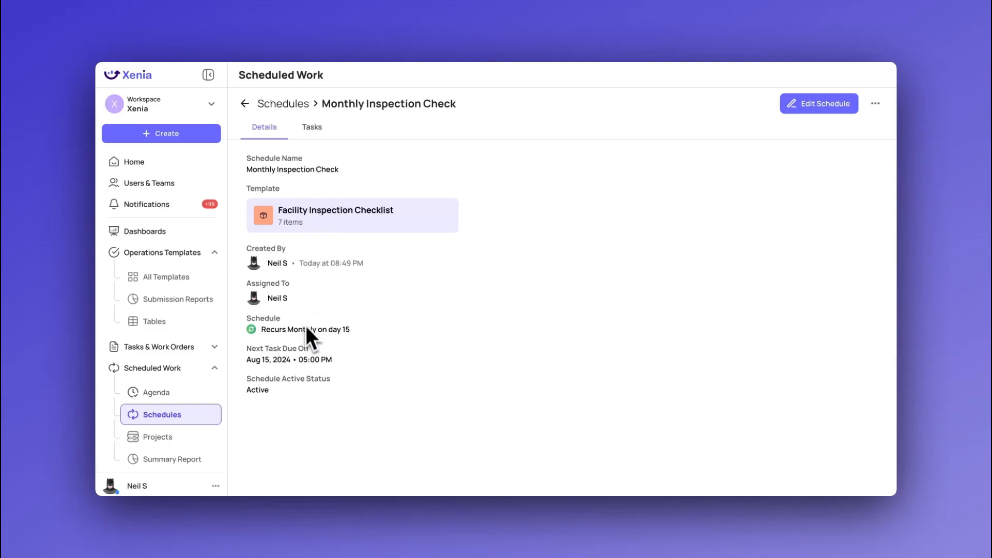
pyautogui.click(305, 133)
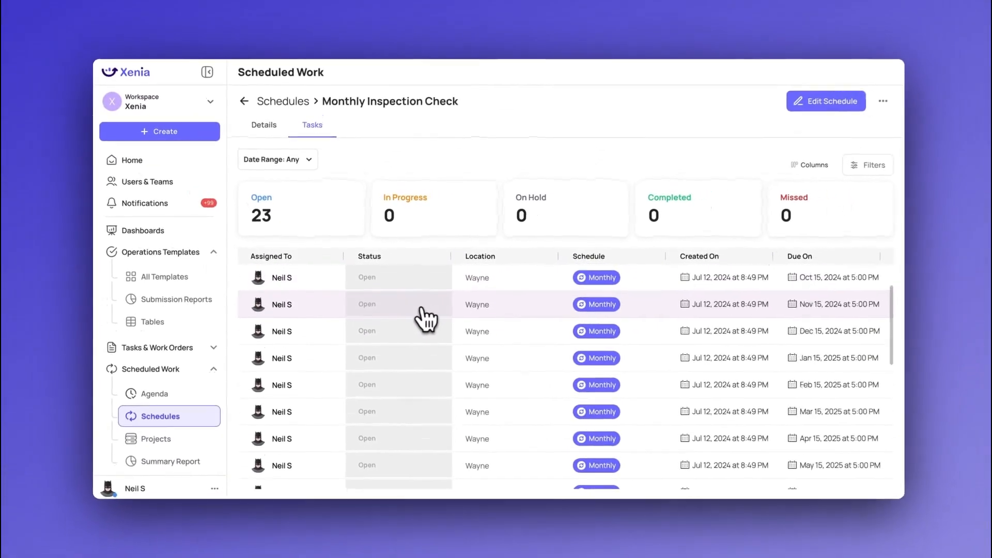
pyautogui.scroll(1, 417, 311)
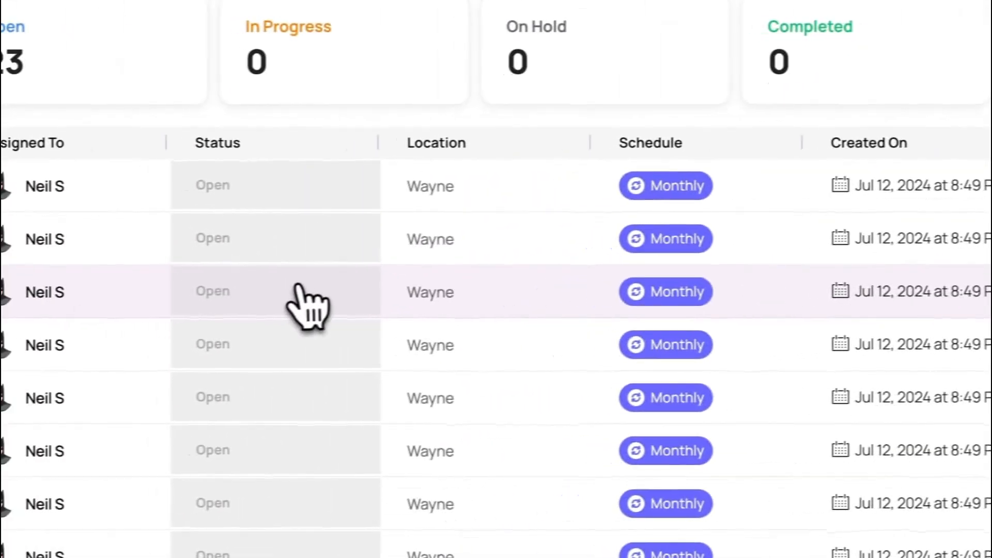
pyautogui.click(297, 290)
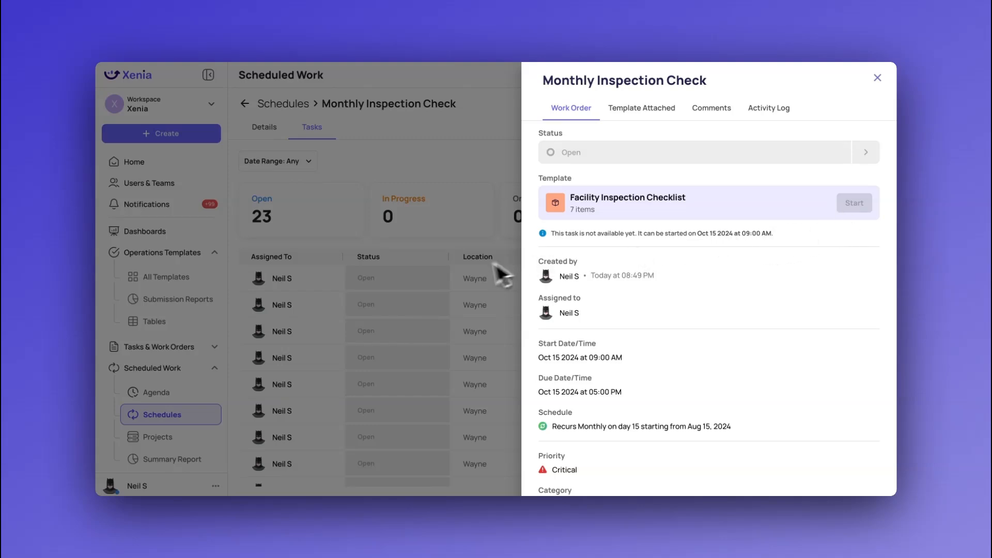
pyautogui.click(446, 283)
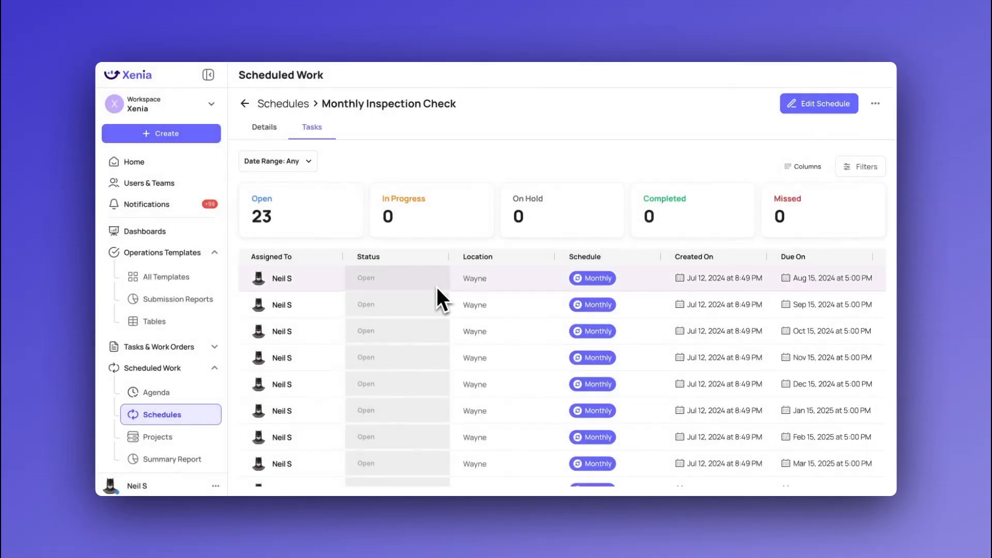